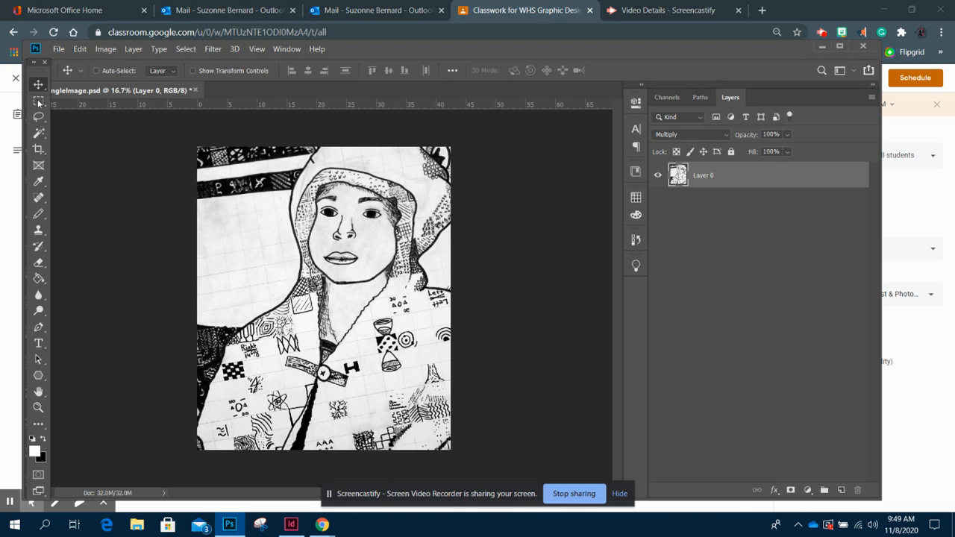
left_click(35, 452)
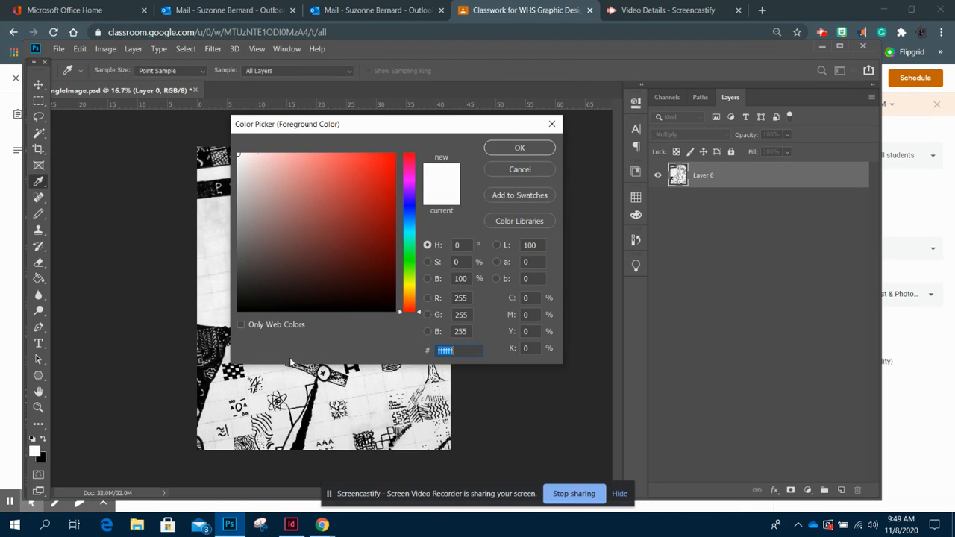
left_click(525, 168)
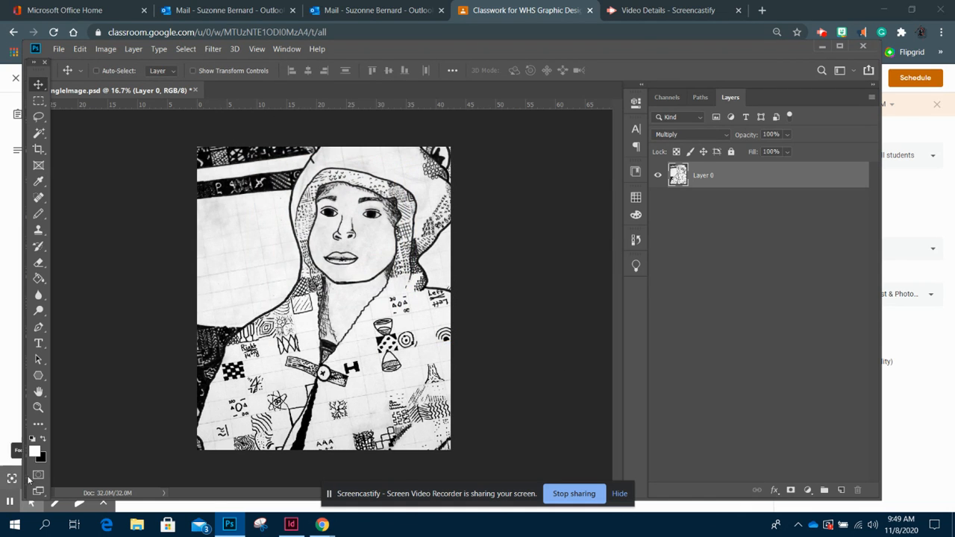
left_click(41, 457)
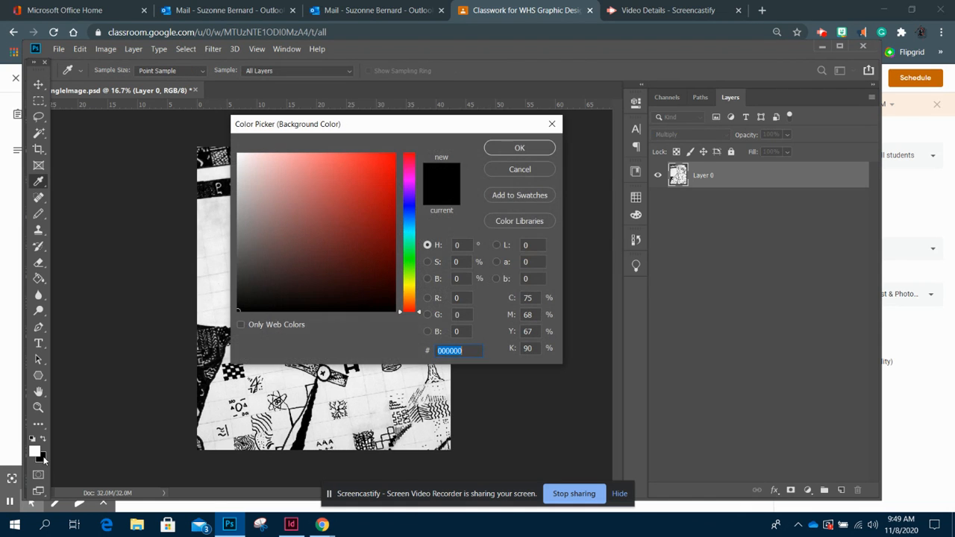
left_click(529, 168)
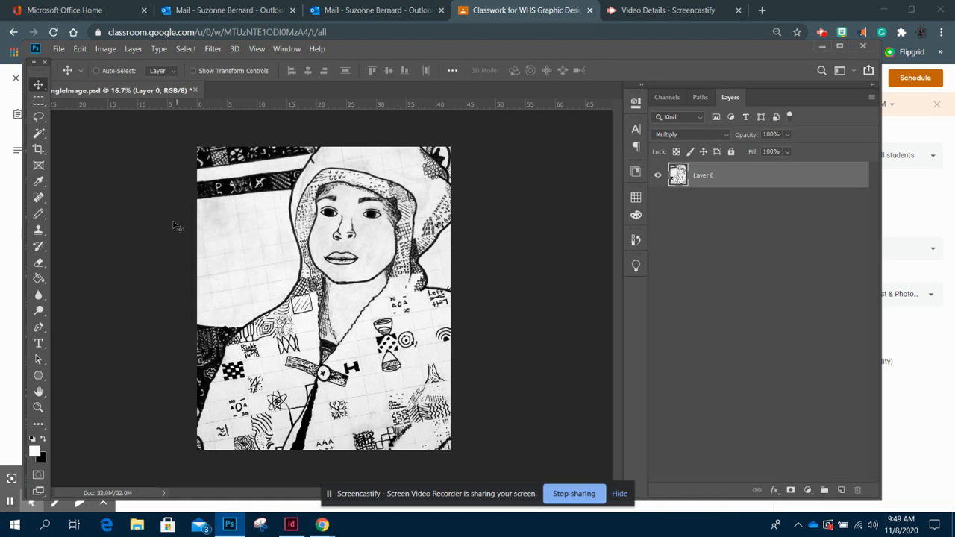
left_click(43, 197)
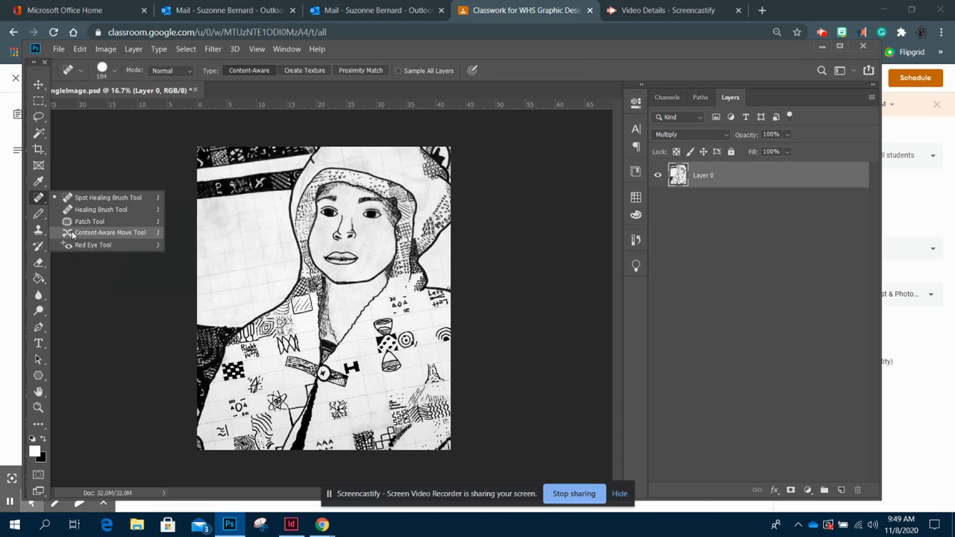
left_click(38, 84)
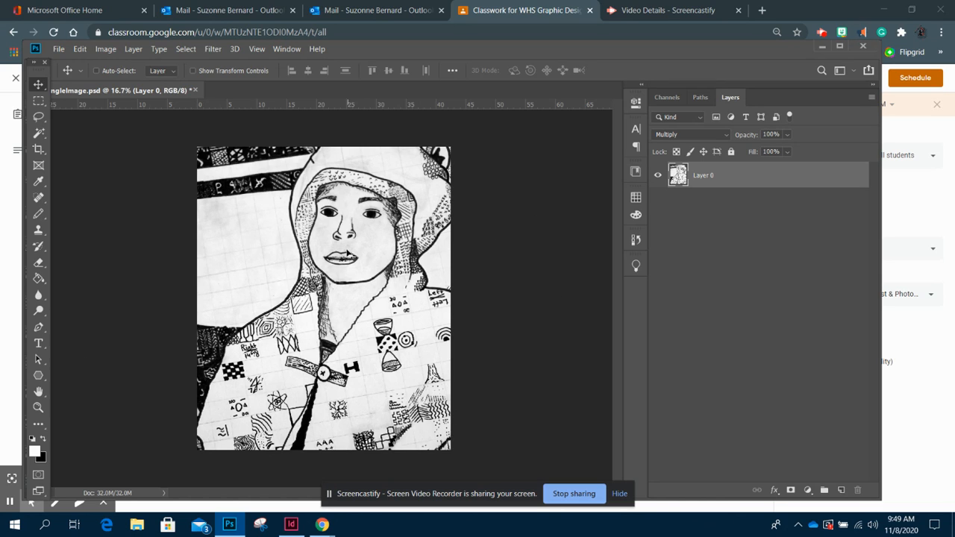
- Crop the drawing, straightening it about 0.8° along a horizontal reference line across the image
left_click(39, 149)
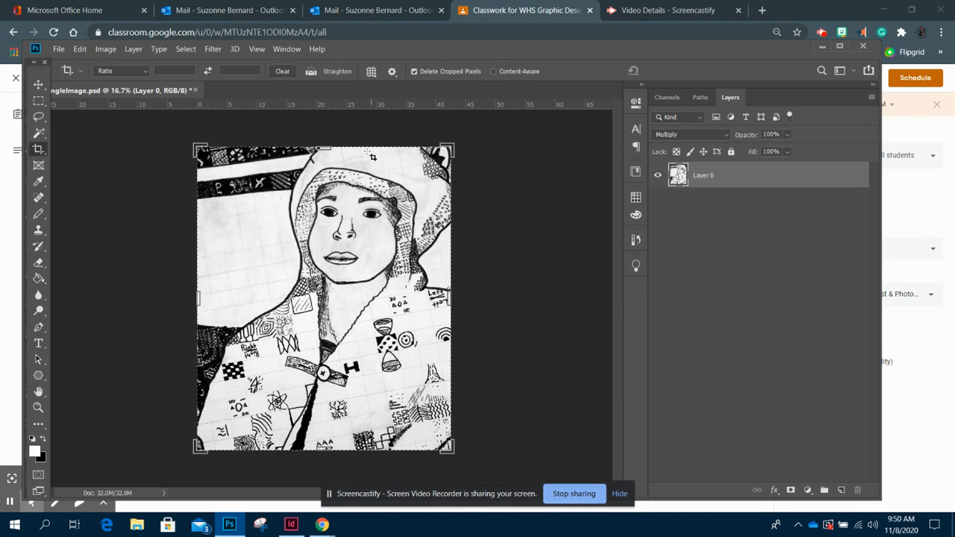
mouse_move(324, 147)
left_mouse_down()
mouse_move(323, 178)
mouse_move(322, 145)
left_mouse_up()
mouse_move(324, 446)
left_mouse_down()
mouse_move(323, 425)
mouse_move(323, 456)
mouse_move(326, 439)
left_mouse_up()
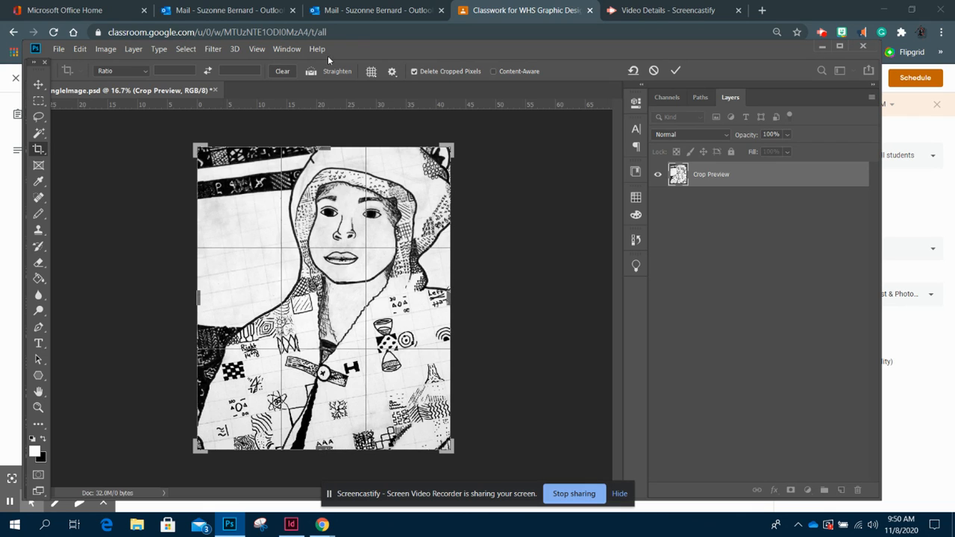
left_click(311, 70)
left_click_drag(171, 290, 544, 288)
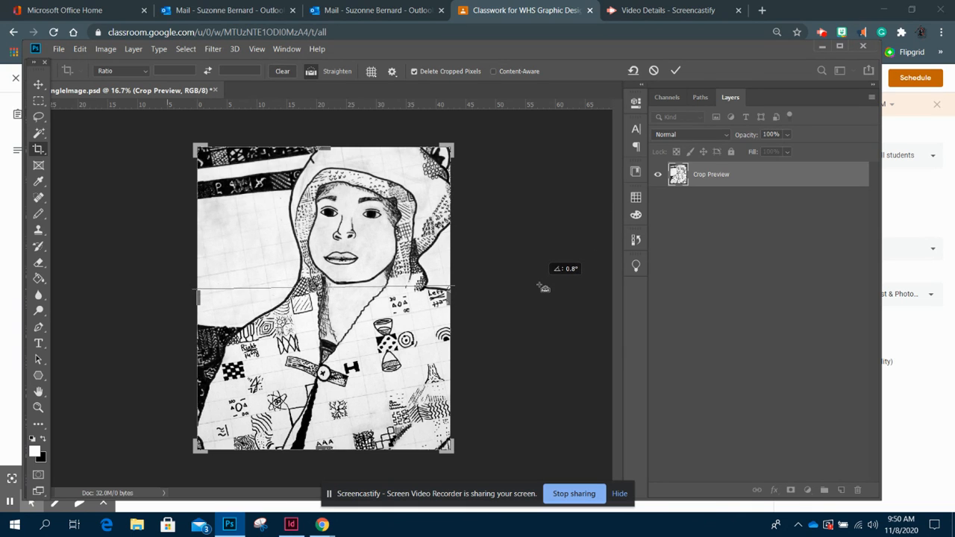
left_click_drag(544, 288, 540, 286)
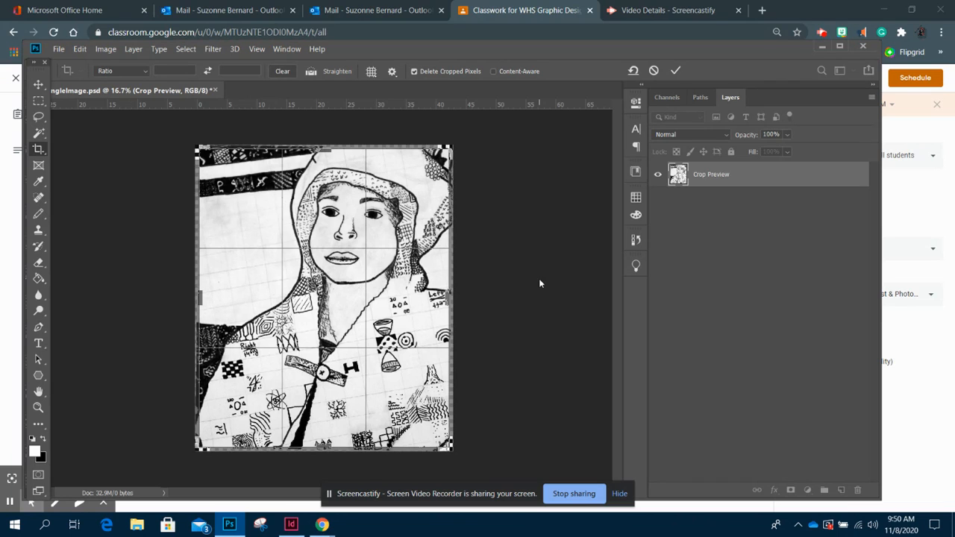
key("Return")
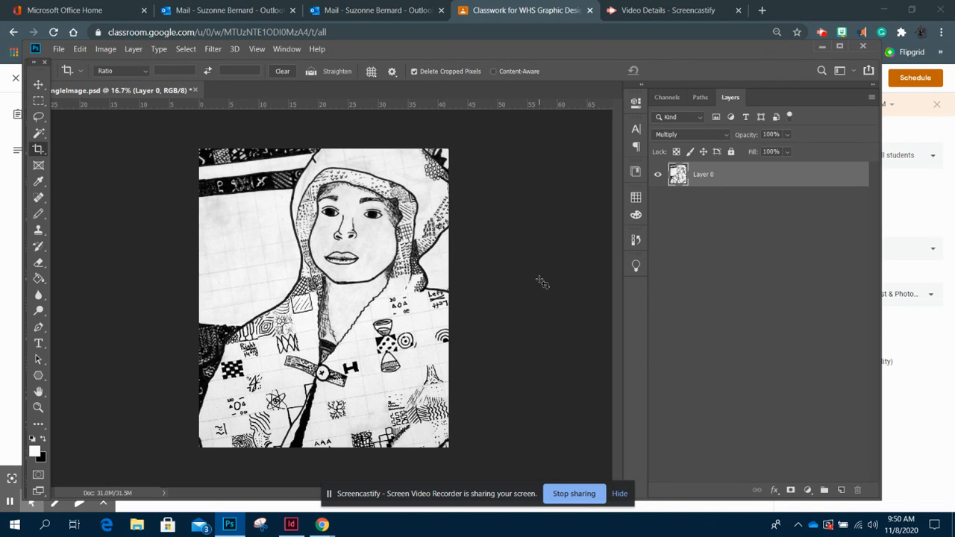
left_click(39, 88)
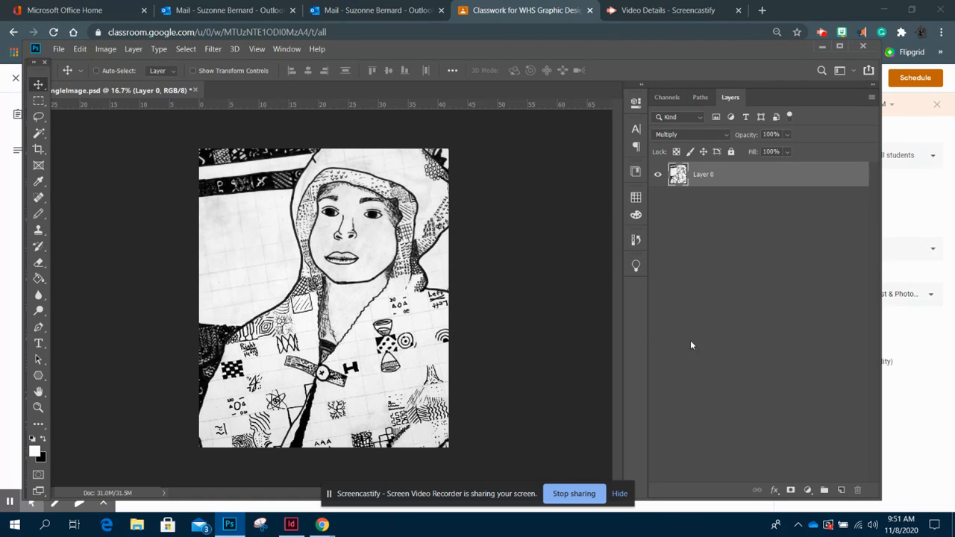
left_click(289, 49)
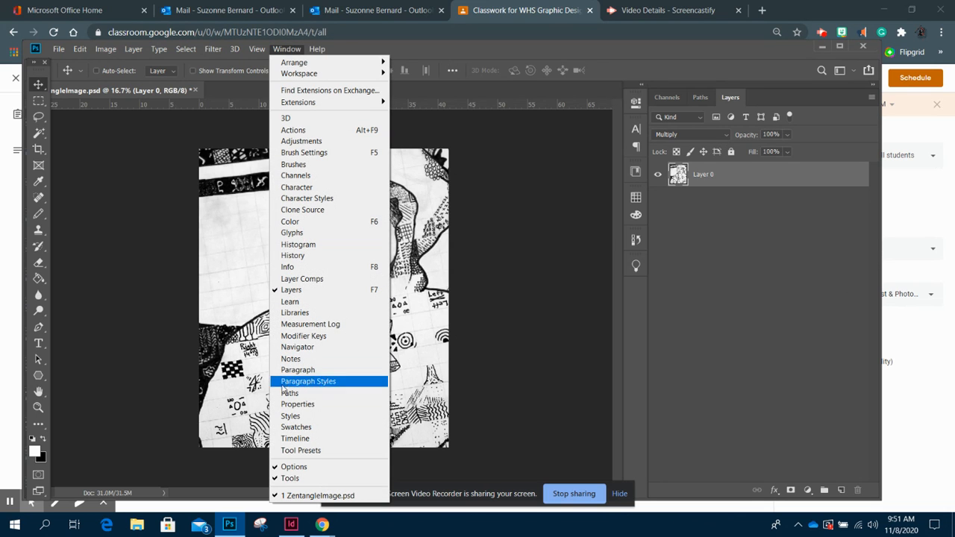
left_click(494, 180)
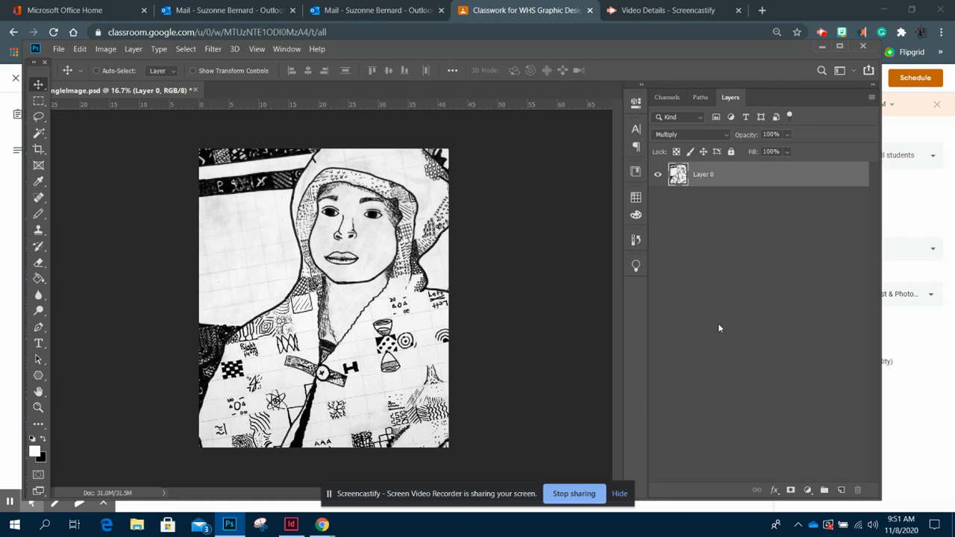
left_click(854, 71)
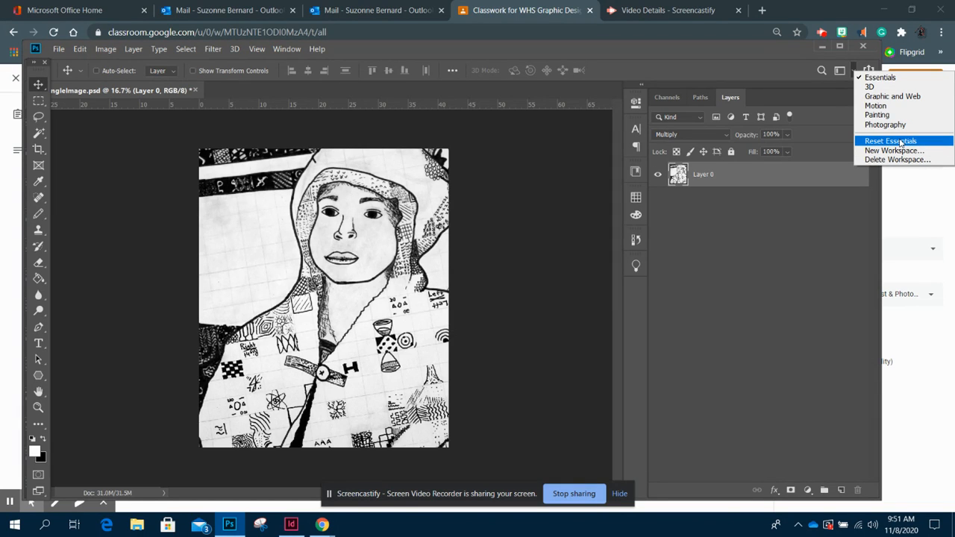
left_click(719, 212)
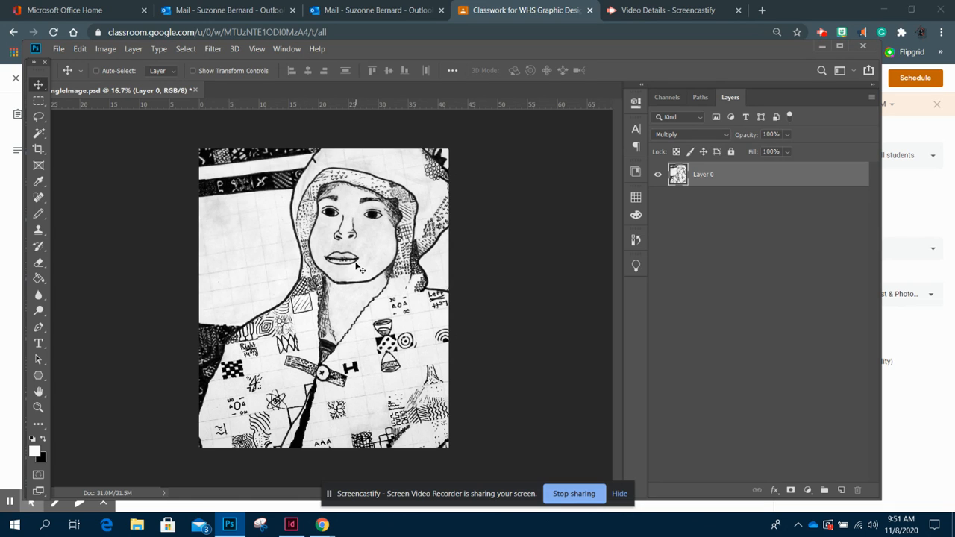
- Apply Auto Tone to the image
left_click(106, 49)
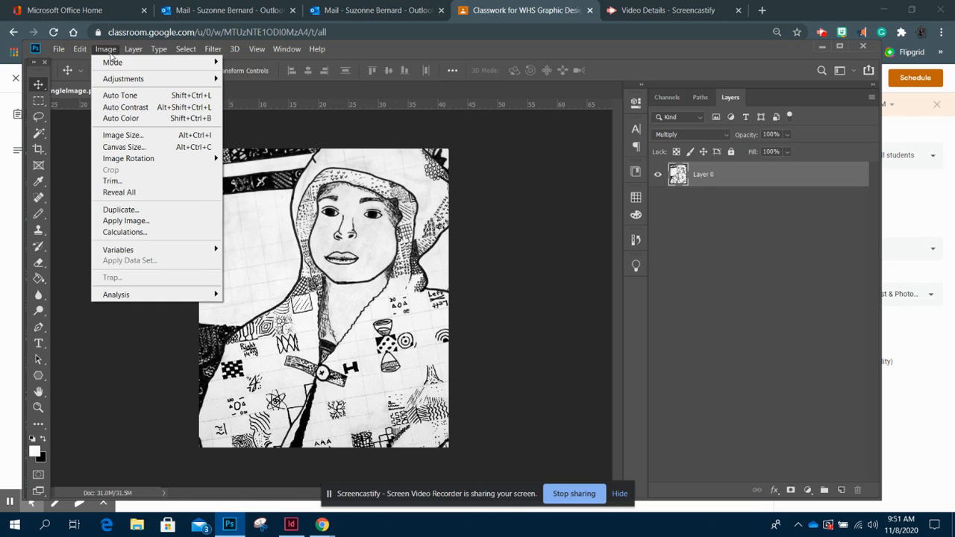
left_click(157, 96)
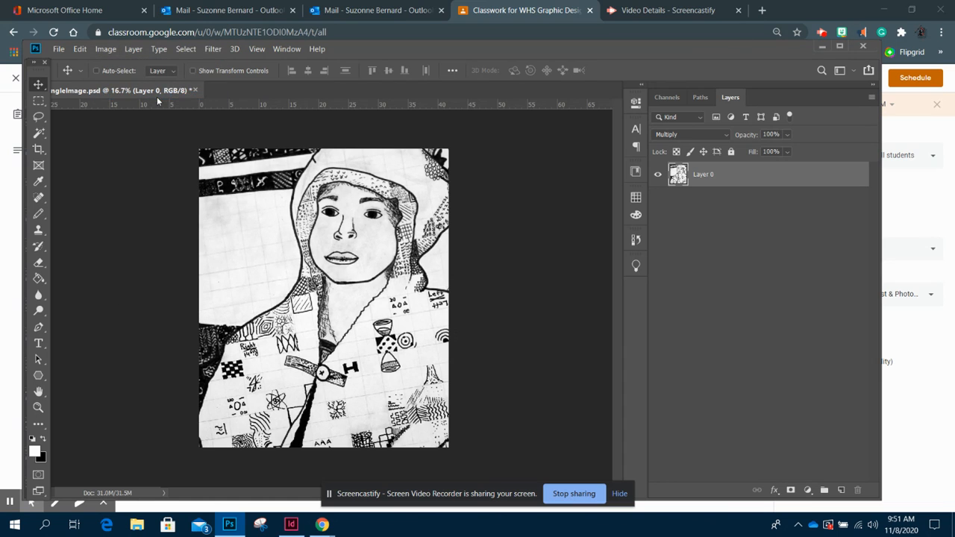
- Open the Adjustments panel and add a Brightness/Contrast adjustment layer with brightness 54 and contrast 43
key("ctrl+plus")
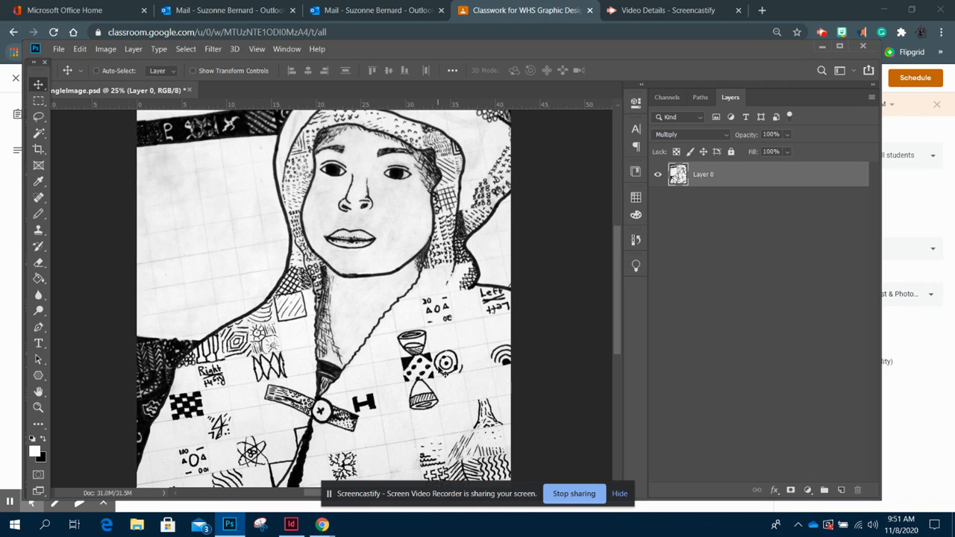
scroll(460, 371, "up", 3)
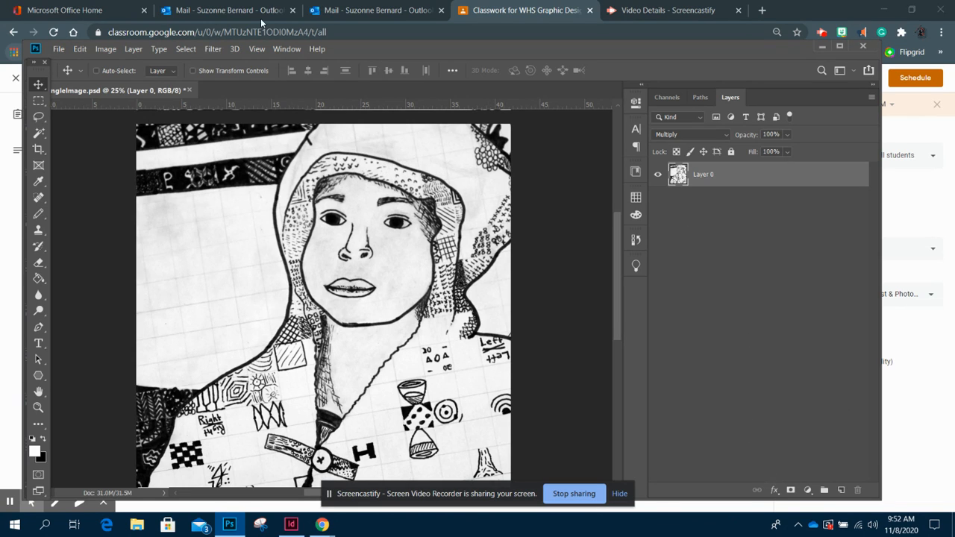
left_click(285, 48)
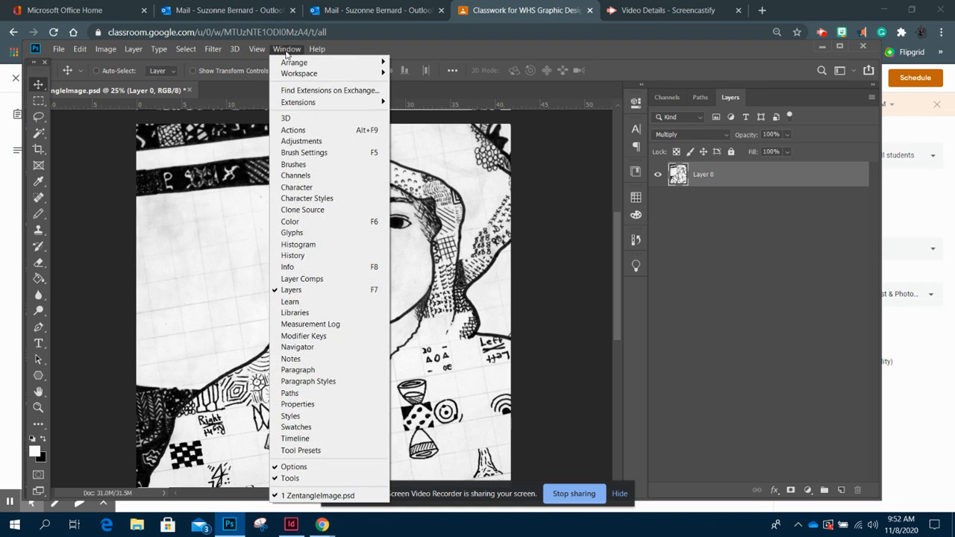
left_click(302, 141)
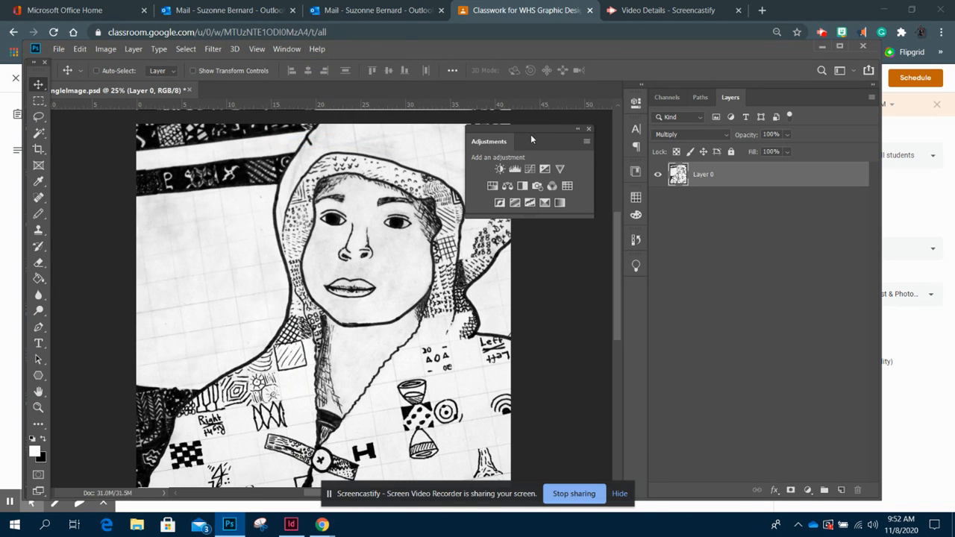
left_click_drag(529, 135, 572, 110)
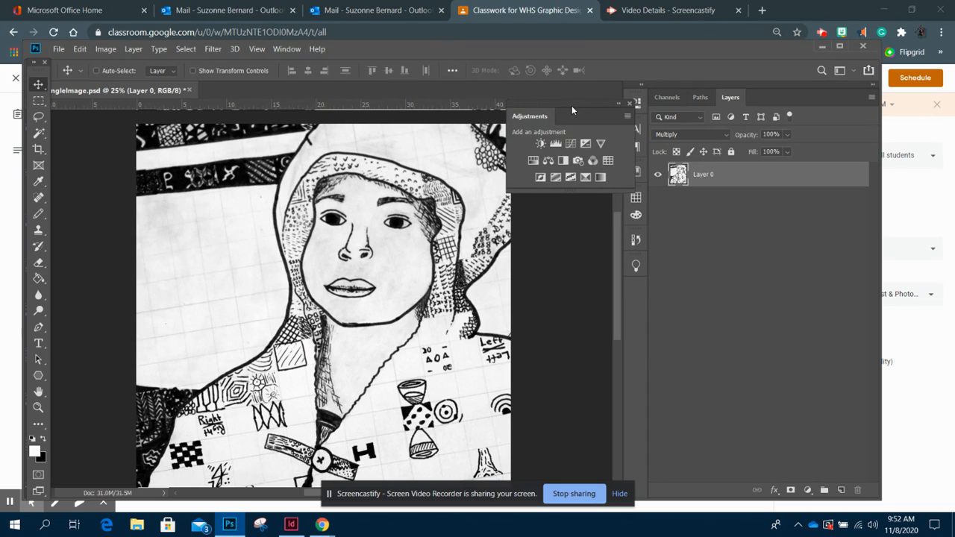
left_click(542, 144)
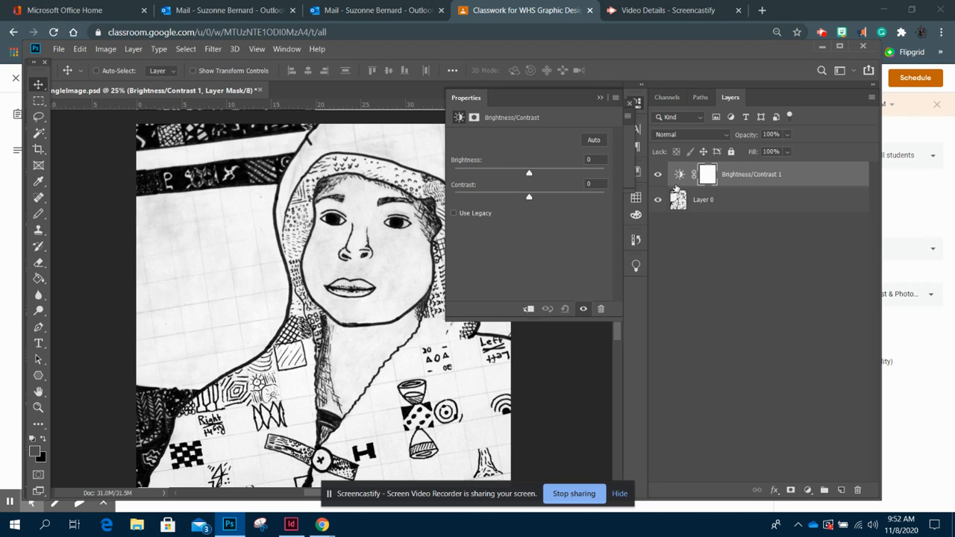
left_click_drag(532, 176, 562, 175)
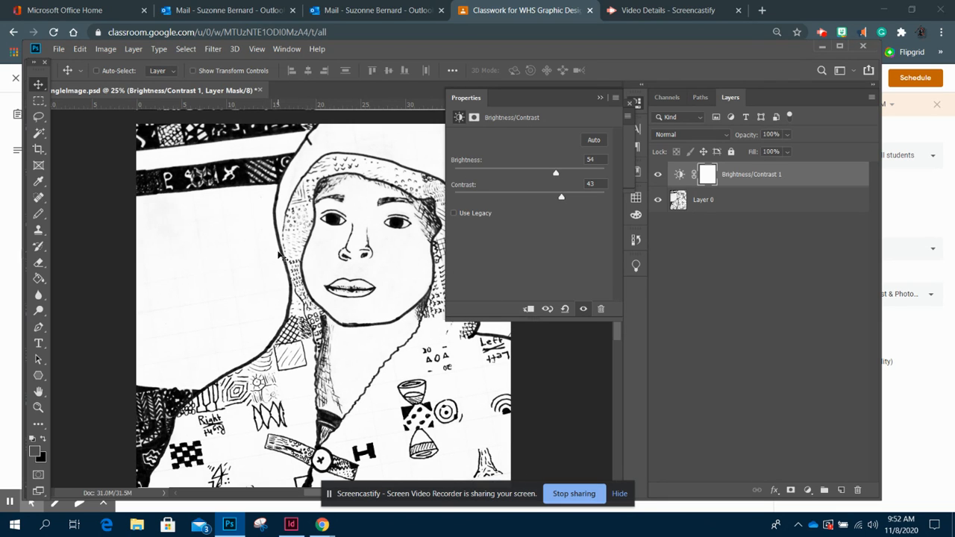
left_click(601, 97)
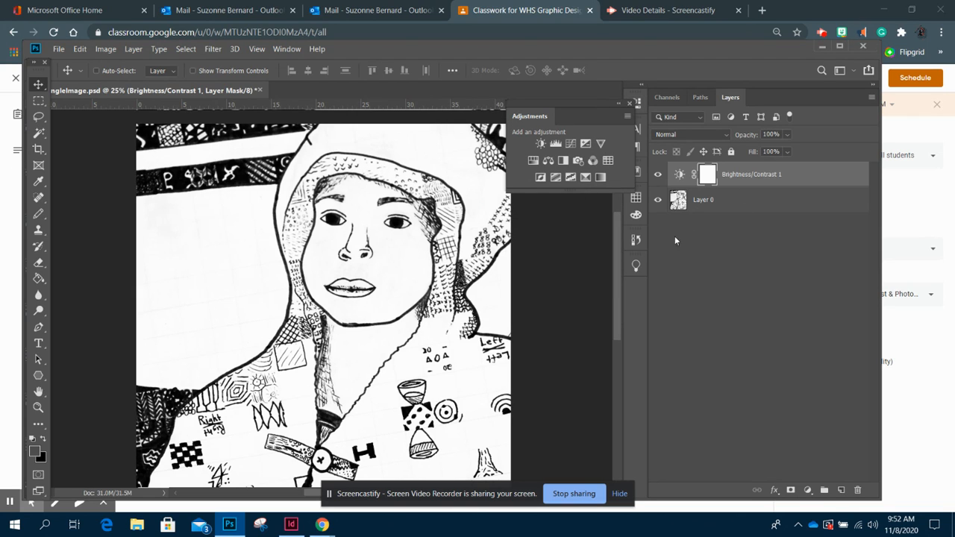
- Add a Black & White adjustment layer using the Darker preset and lower Reds to -62
left_click(563, 161)
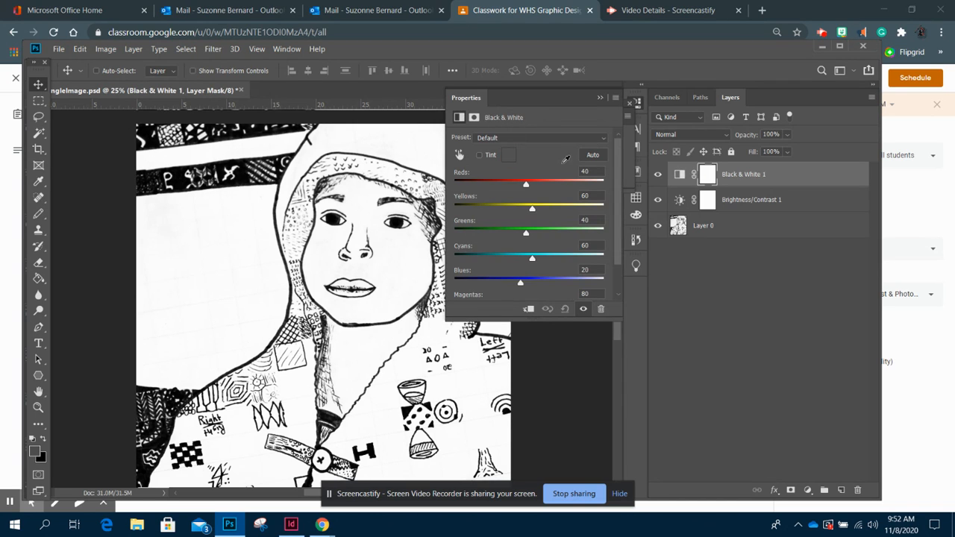
left_click(526, 138)
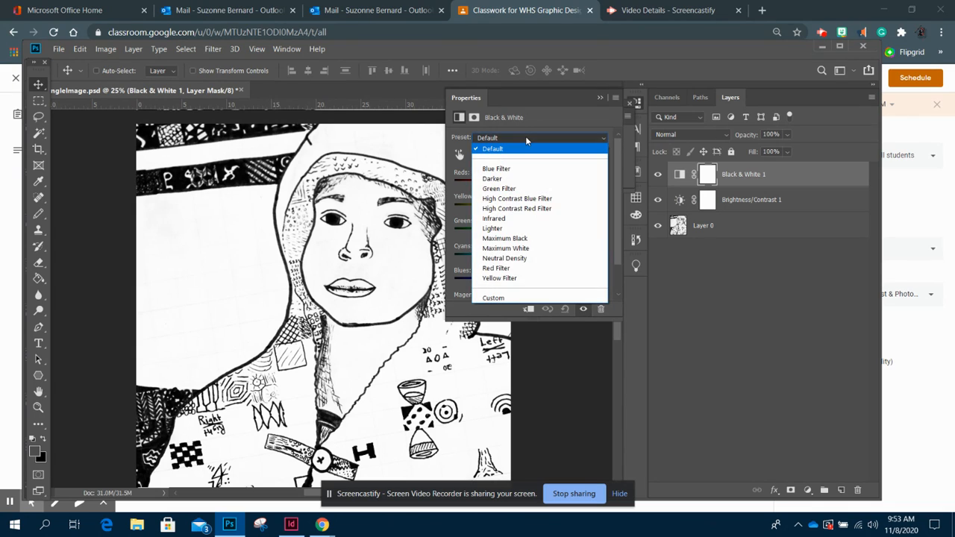
left_click(521, 179)
left_click_drag(521, 185, 496, 187)
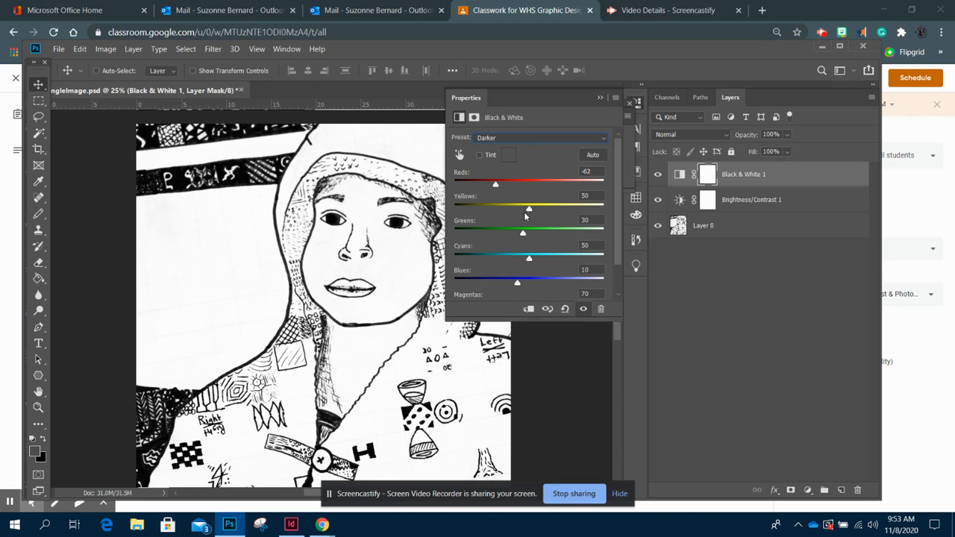
- Set Reds to -196 and drag the Yellows, Greens, Cyans, Blues and Magentas sliders to their minimum of -200
scroll(512, 286, "down", 1)
scroll(507, 284, "down", 2)
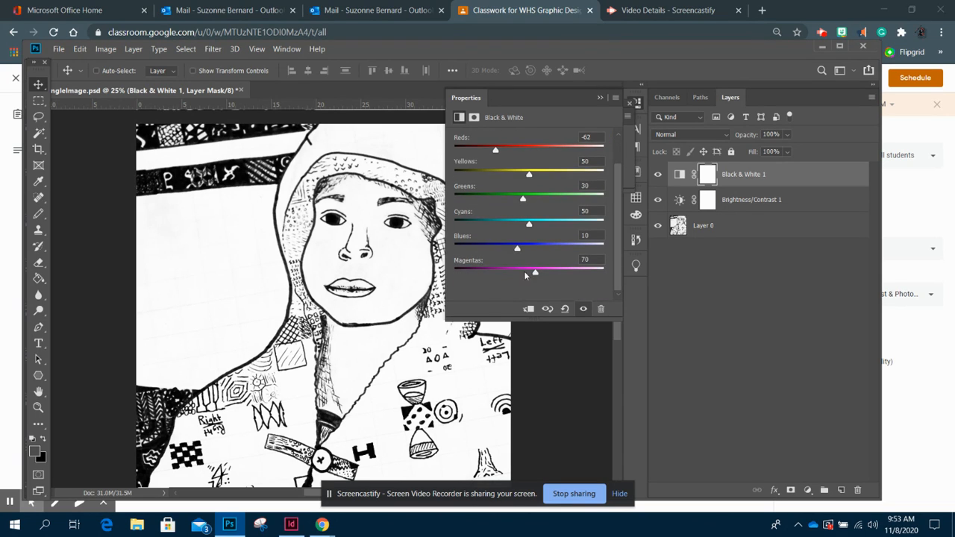
mouse_move(536, 274)
left_mouse_down()
mouse_move(516, 276)
mouse_move(526, 276)
left_mouse_up()
left_click_drag(529, 226, 477, 226)
left_click_drag(537, 237, 515, 239)
left_click_drag(522, 199, 454, 199)
left_click_drag(493, 224, 453, 224)
left_click_drag(516, 251, 454, 248)
left_click_drag(518, 273, 452, 270)
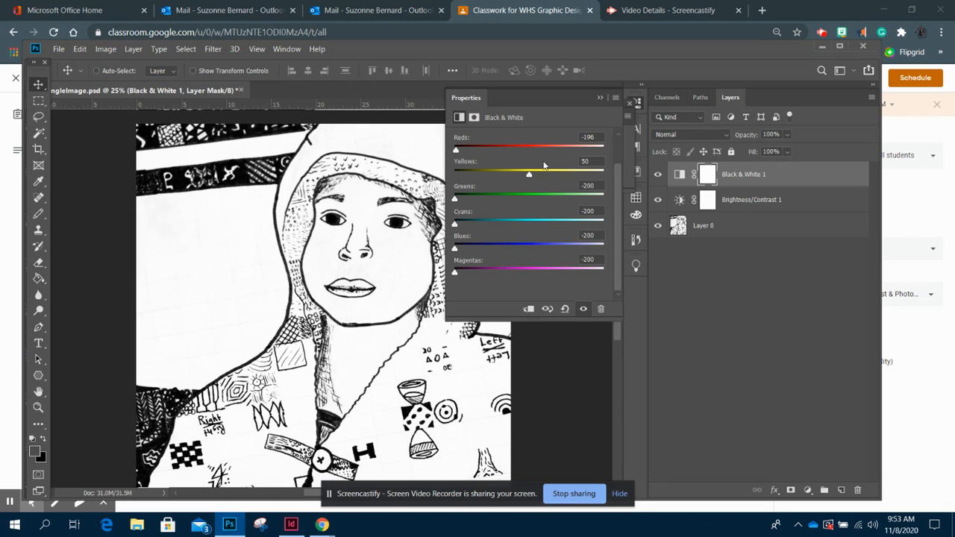
left_click_drag(530, 174, 450, 175)
left_click(600, 97)
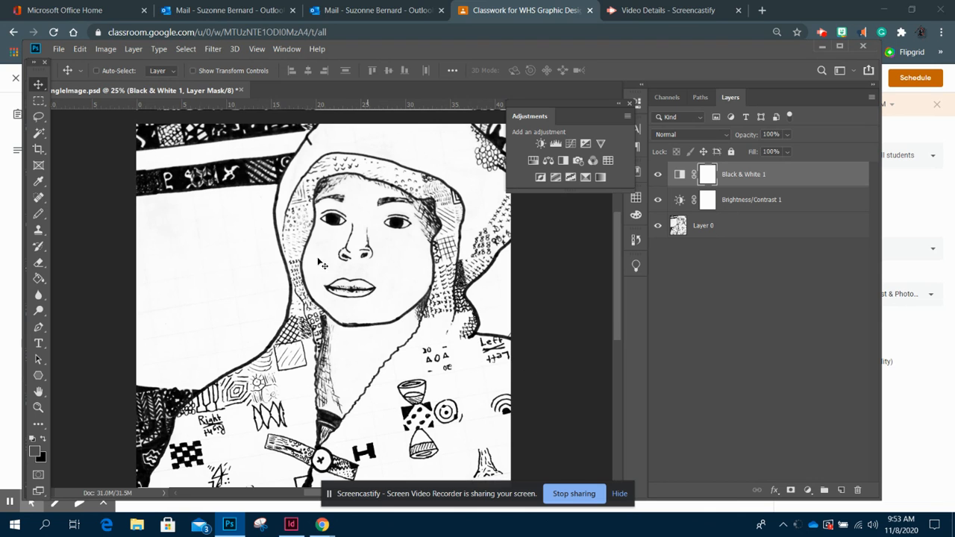
- Collapse the Adjustments panel while viewing the face at 50% zoom
key("ctrl+plus")
key("ctrl+plus")
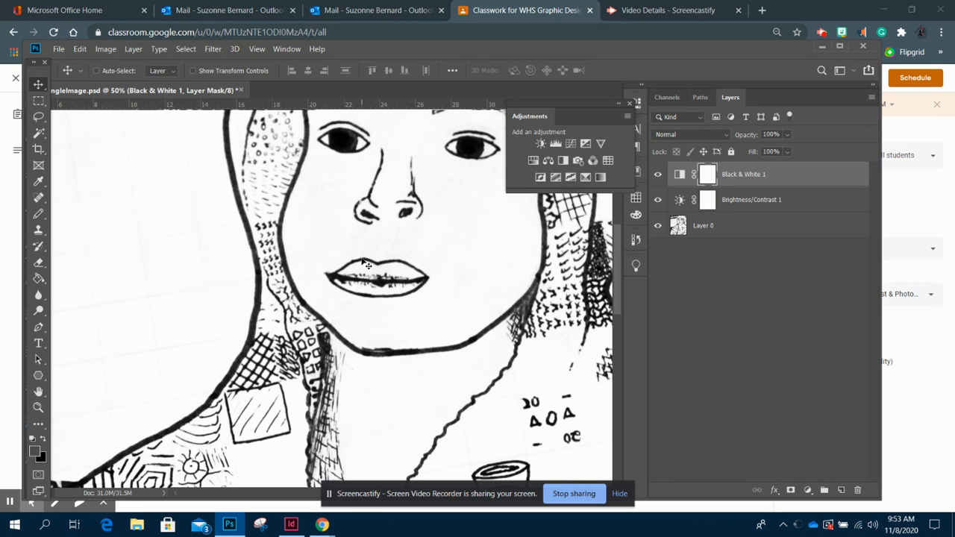
mouse_move(181, 219)
left_mouse_down()
mouse_move(486, 396)
mouse_move(362, 293)
mouse_move(332, 250)
left_mouse_up()
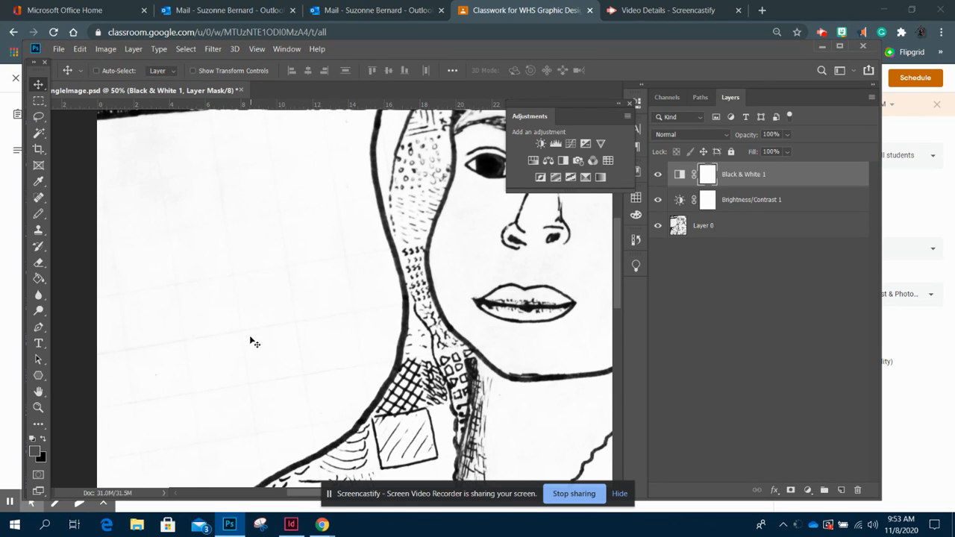
double_click(579, 102)
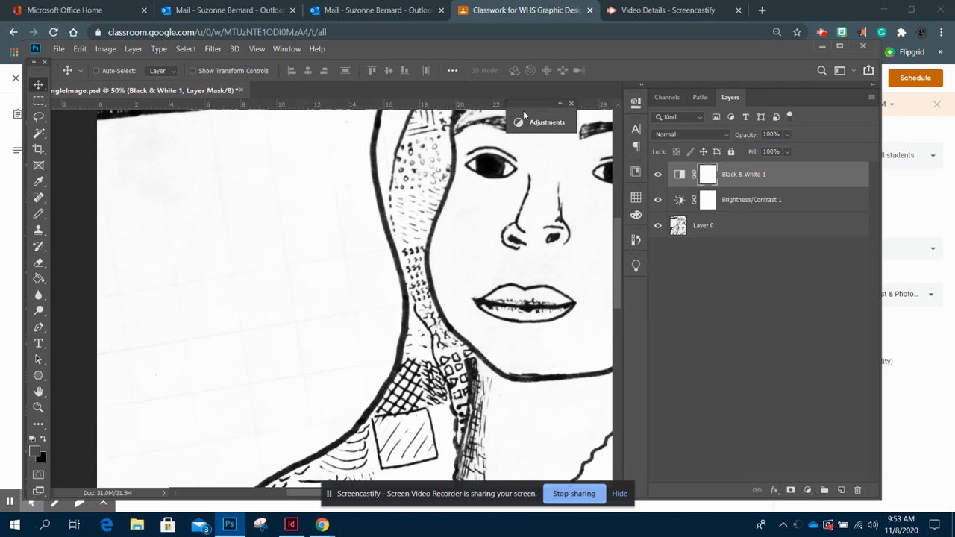
- Dock the collapsed Adjustments panel beside the Layers panel and pan across the drawing to inspect it for stray marks
left_click_drag(535, 125, 632, 291)
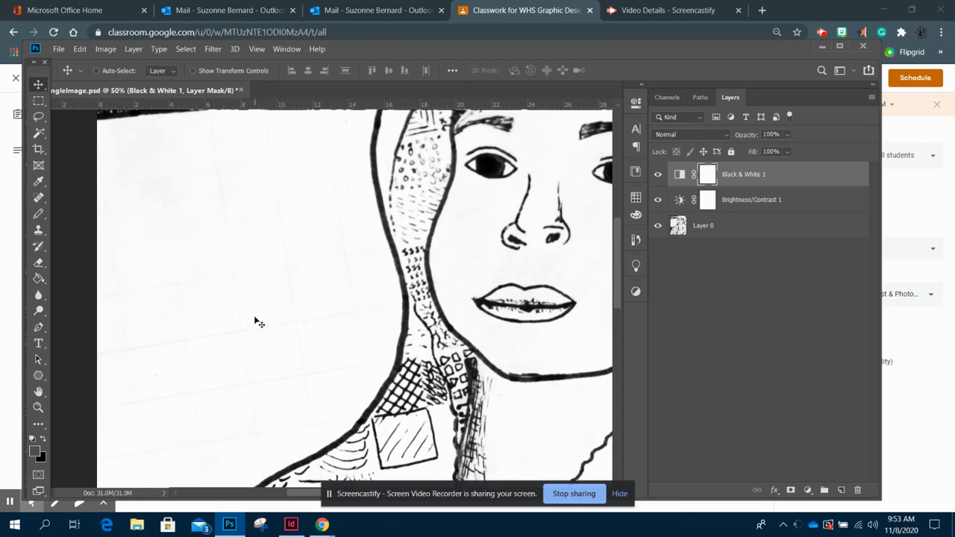
left_click_drag(584, 345, 280, 381)
left_click_drag(408, 367, 392, 214)
left_click_drag(441, 350, 485, 264)
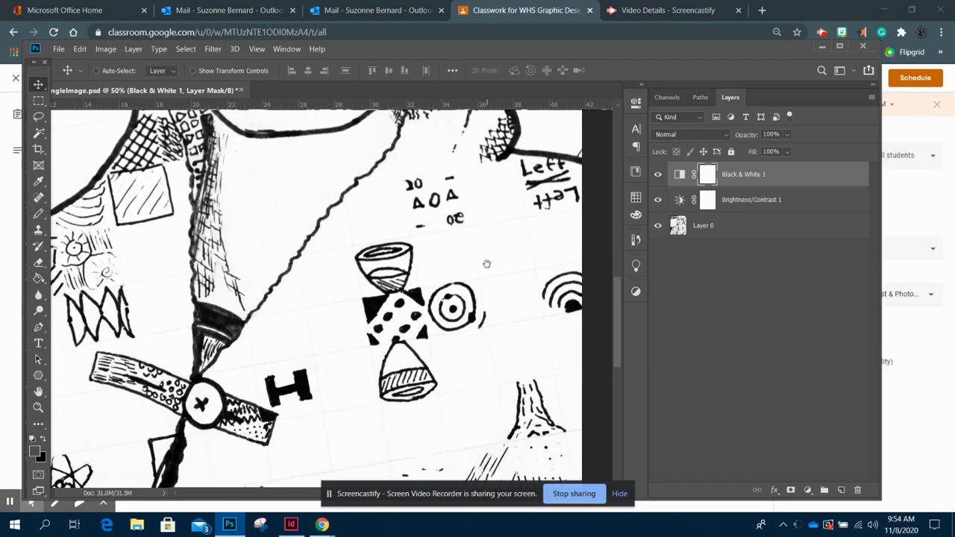
mouse_move(387, 405)
left_mouse_down()
mouse_move(423, 273)
mouse_move(457, 217)
left_mouse_up()
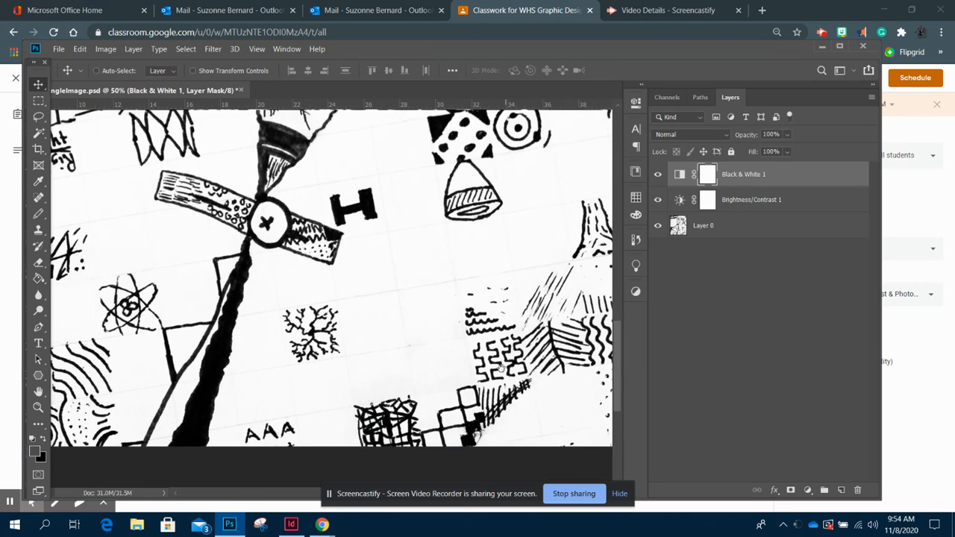
left_click_drag(505, 370, 408, 298)
left_click_drag(185, 282, 494, 334)
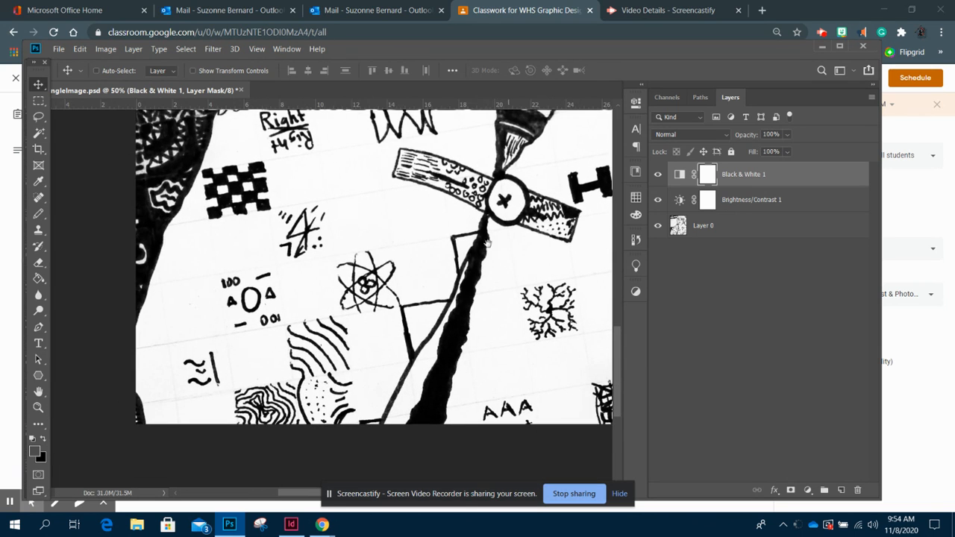
left_click_drag(351, 206, 422, 348)
left_click_drag(564, 257, 449, 444)
left_click_drag(536, 280, 448, 363)
left_click_drag(526, 304, 429, 483)
left_click_drag(433, 357, 375, 344)
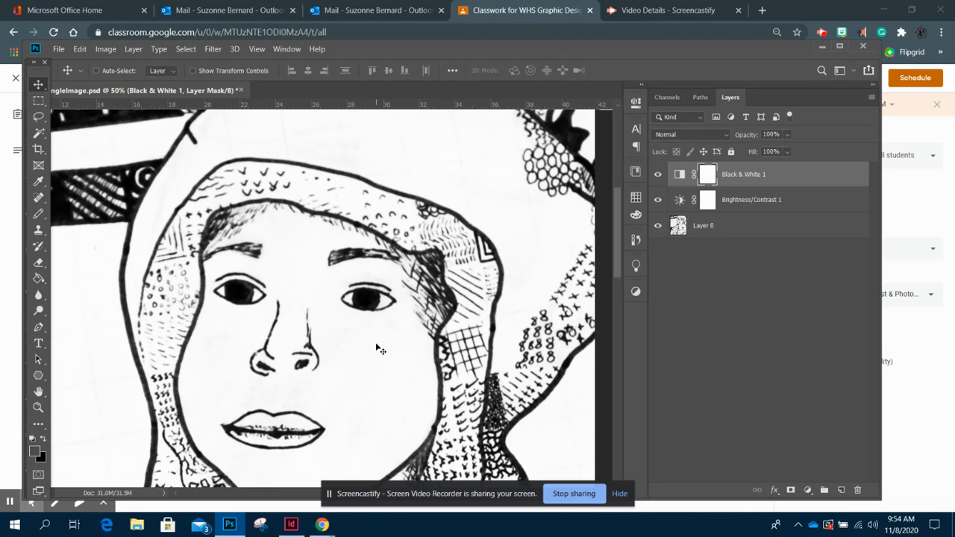
- Select Layer 0, switch to the Spot Healing Brush and set the brush to a soft tip about 83 px
left_click(765, 228)
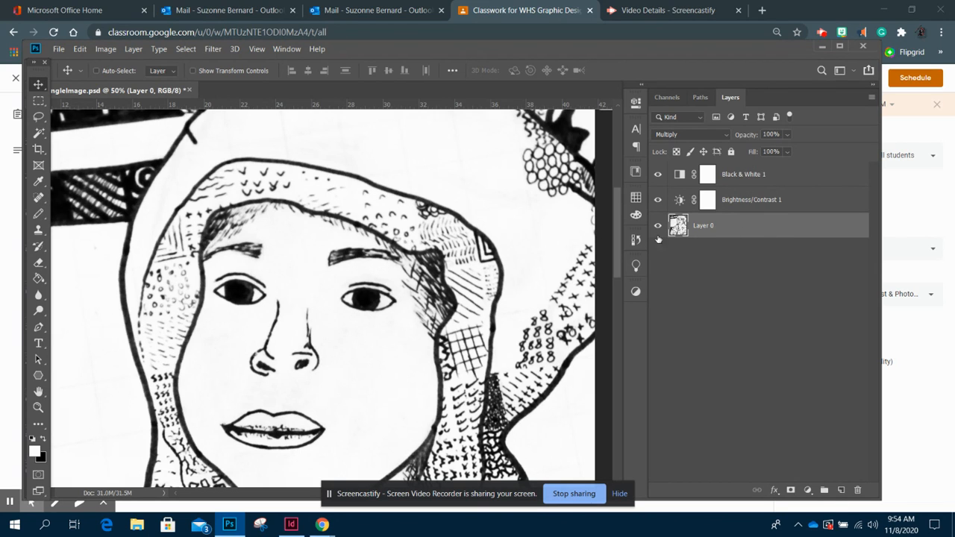
left_click(47, 200)
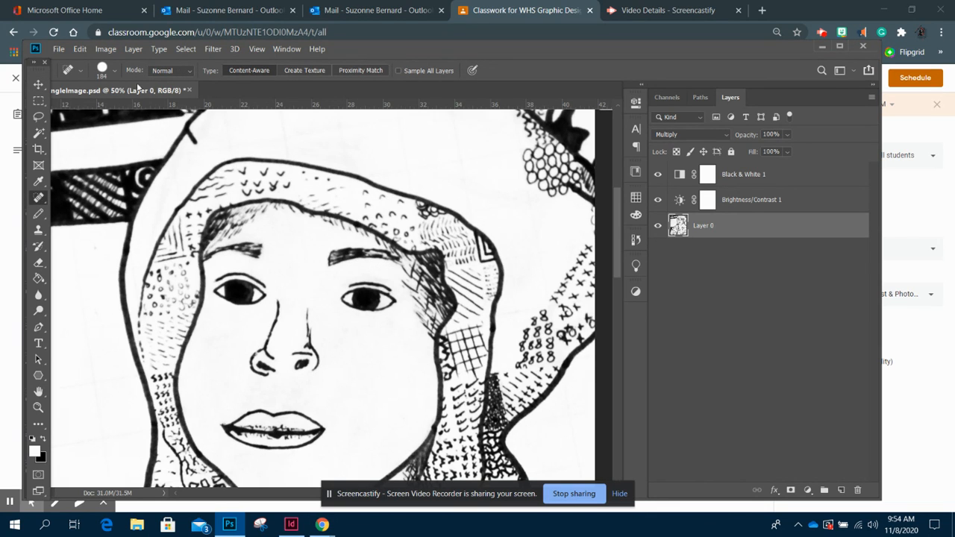
left_click(114, 71)
left_click_drag(123, 104, 67, 106)
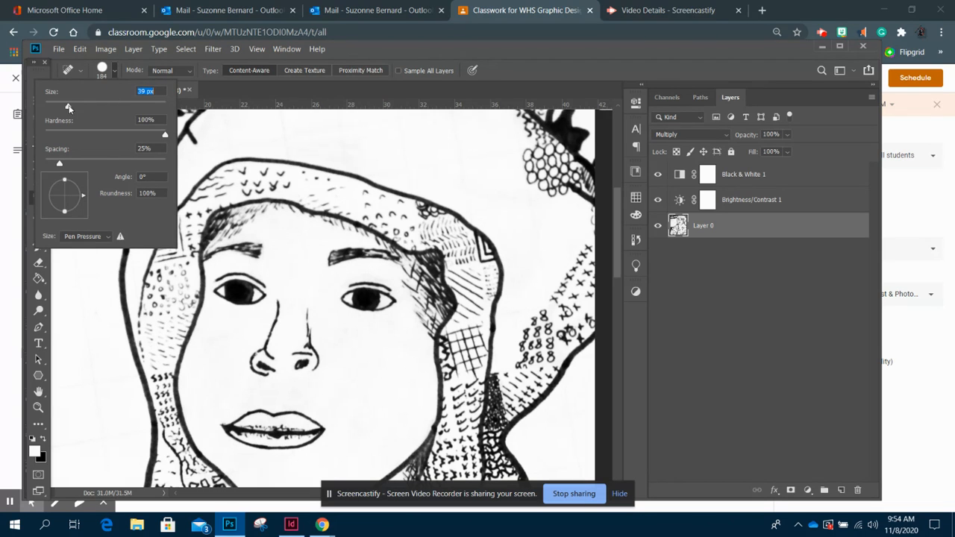
left_click_drag(165, 136, 62, 139)
left_click_drag(69, 135, 64, 135)
left_click_drag(73, 108, 78, 108)
left_click_drag(87, 106, 94, 106)
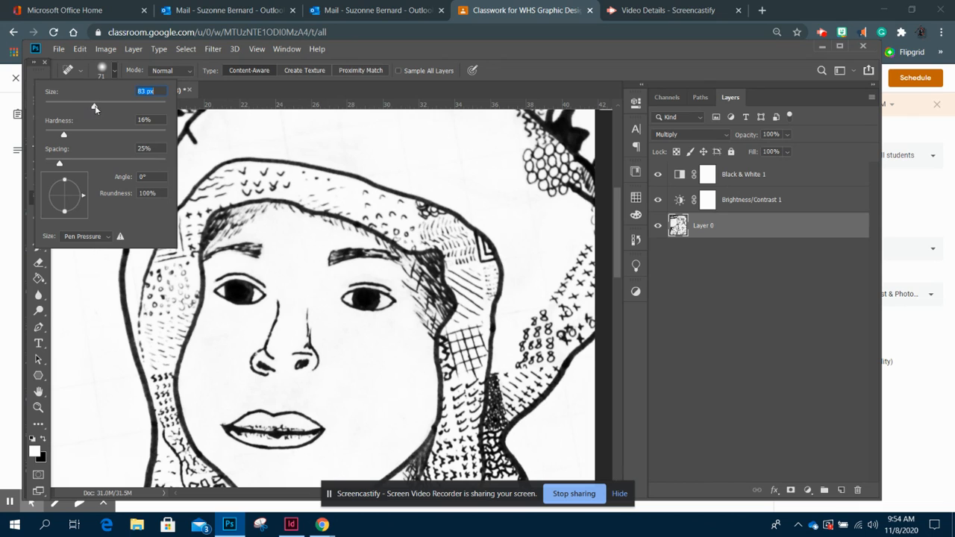
left_click(415, 134)
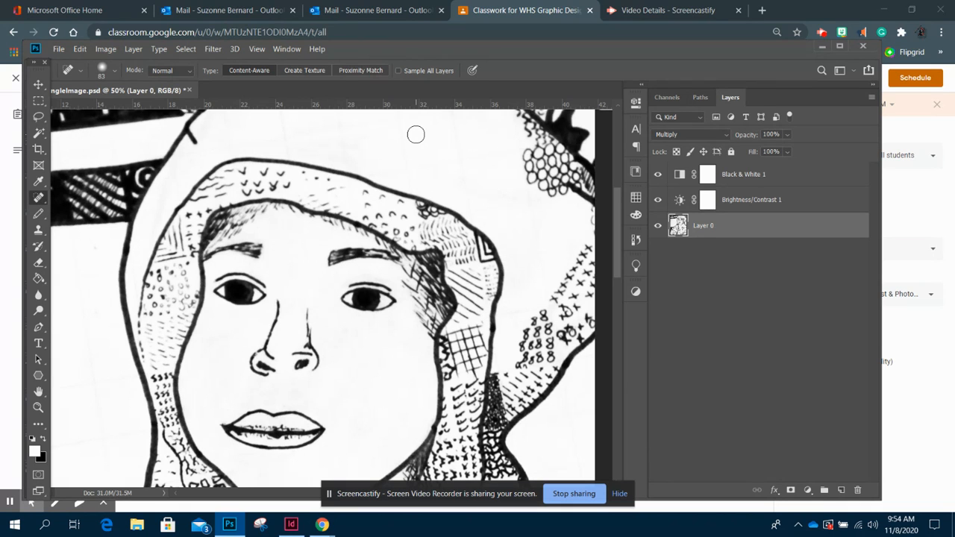
- Spot-heal the stray marks at the top of the hood and below the neck
scroll(447, 283, "up", 2)
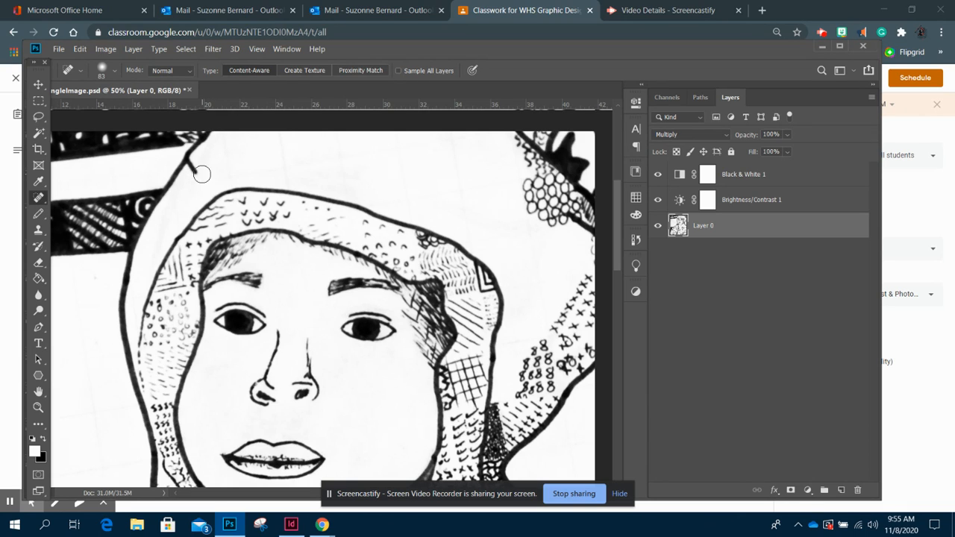
mouse_move(190, 181)
left_mouse_down()
mouse_move(213, 153)
mouse_move(293, 154)
mouse_move(198, 158)
left_mouse_up()
left_click_drag(620, 230, 621, 298)
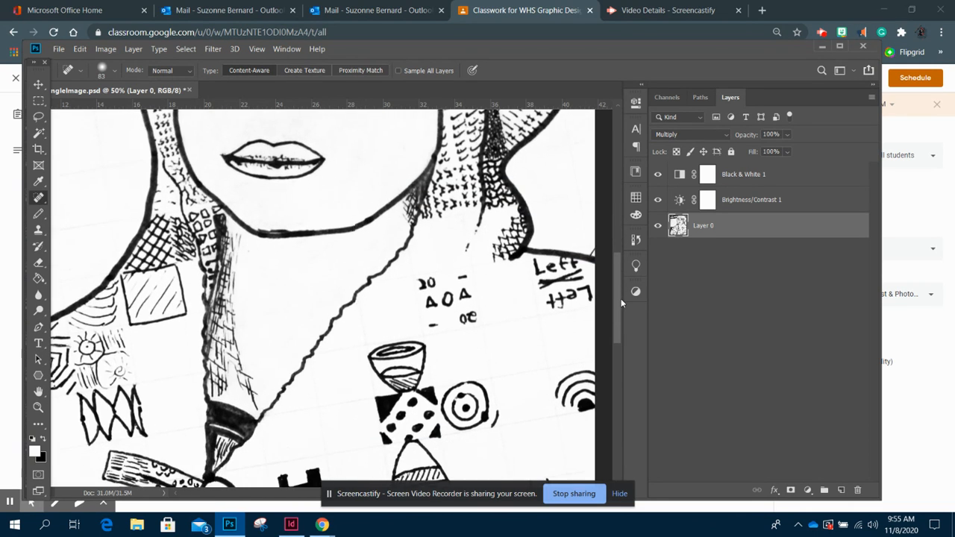
left_click_drag(452, 242, 466, 247)
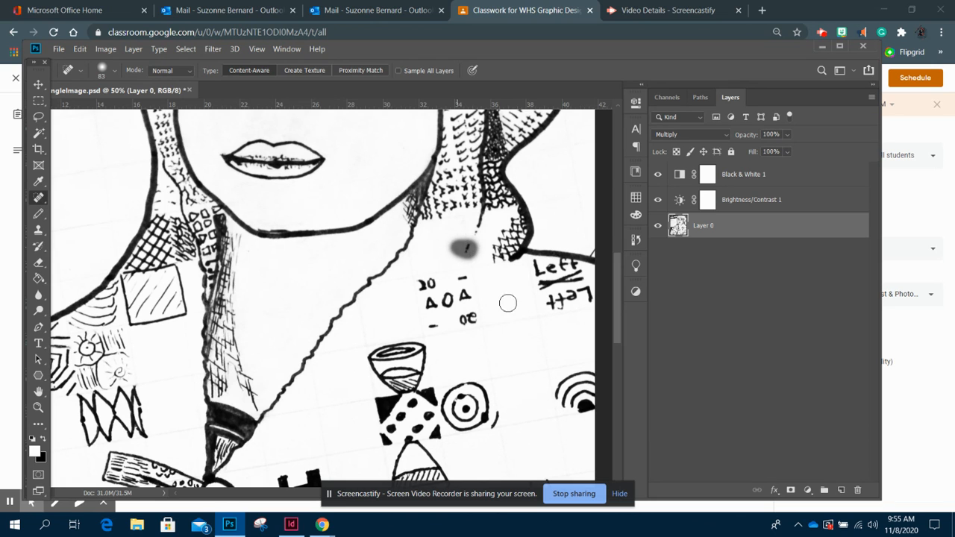
left_click_drag(618, 285, 619, 292)
left_click_drag(241, 216, 262, 237)
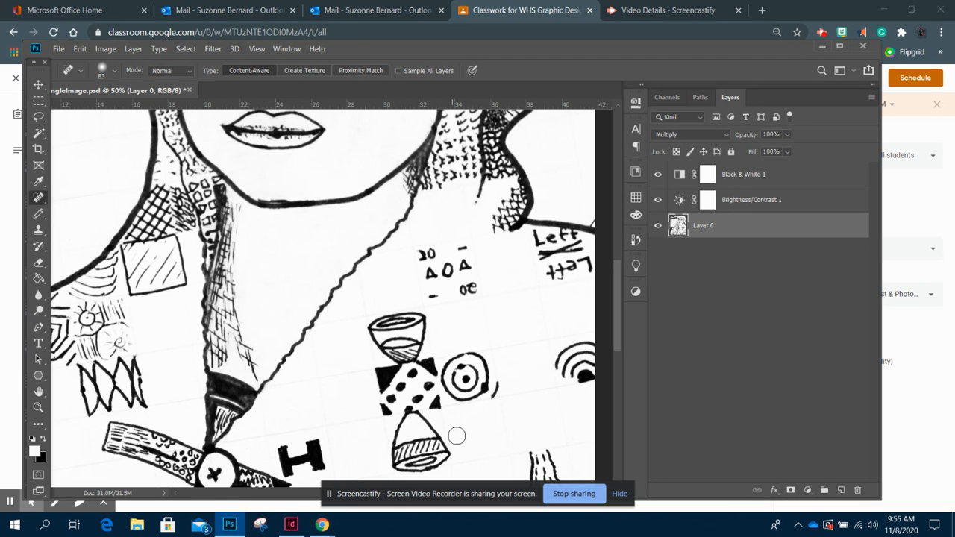
scroll(370, 395, "up", 2)
scroll(396, 394, "up", 3)
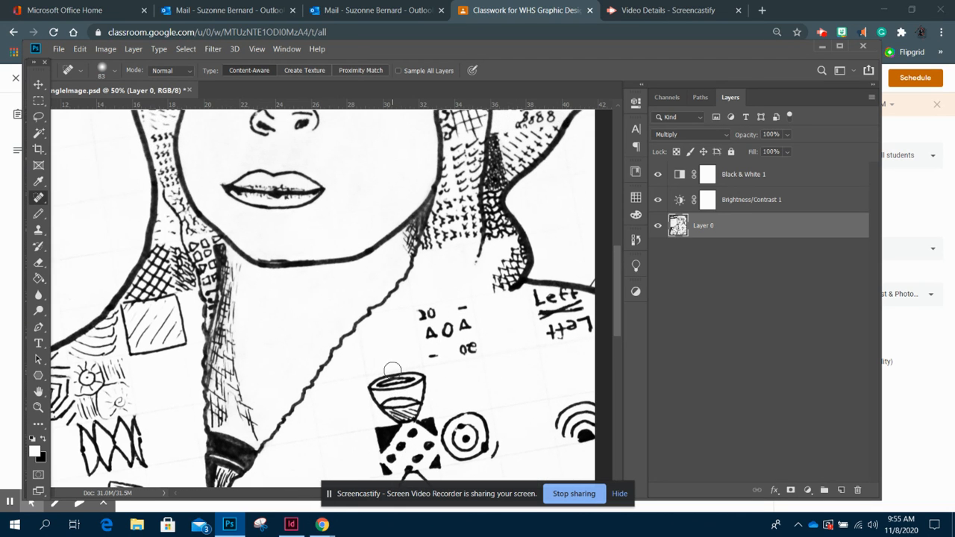
- Spot-heal the smudges in the blank background left of the figure, then fit the whole image on screen
key("ctrl+minus")
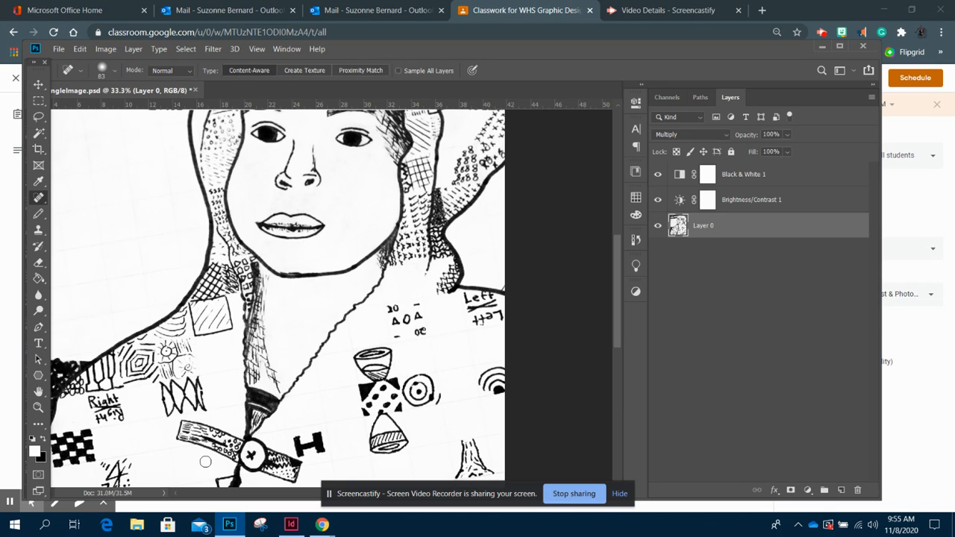
mouse_move(146, 201)
left_mouse_down()
mouse_move(502, 281)
mouse_move(420, 250)
mouse_move(399, 227)
mouse_move(414, 290)
left_mouse_up()
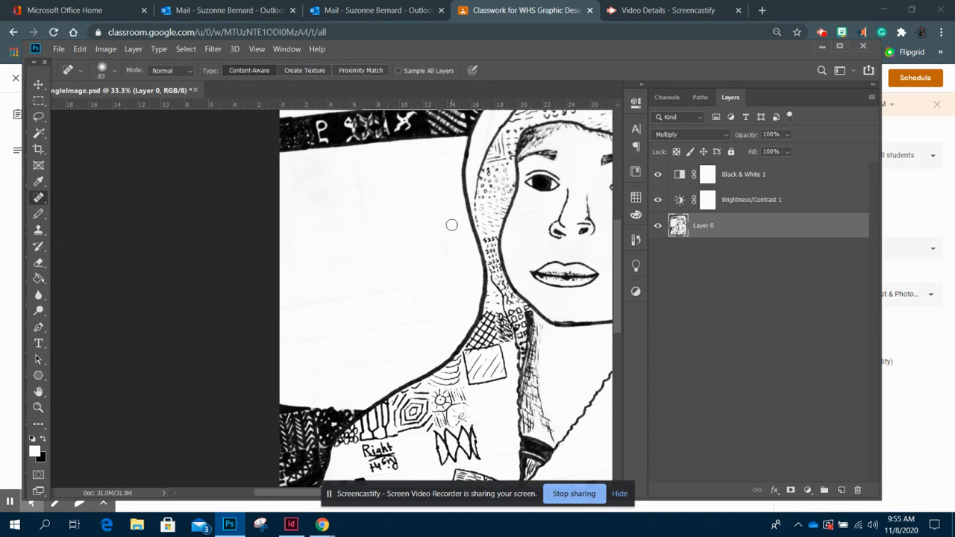
key("ctrl+plus")
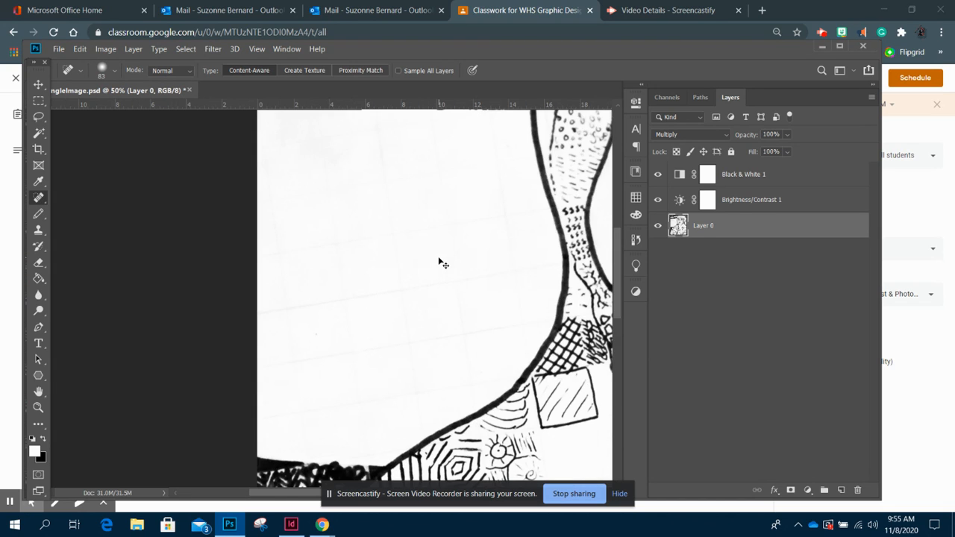
left_click_drag(446, 282, 556, 265)
mouse_move(501, 277)
left_mouse_down()
mouse_move(499, 324)
mouse_move(515, 347)
left_mouse_up()
mouse_move(496, 347)
left_mouse_down()
mouse_move(426, 346)
mouse_move(219, 385)
mouse_move(144, 321)
left_mouse_up()
mouse_move(441, 282)
left_mouse_down()
mouse_move(291, 314)
mouse_move(206, 315)
left_mouse_up()
mouse_move(448, 364)
left_mouse_down()
mouse_move(418, 202)
mouse_move(222, 239)
left_mouse_up()
left_click_drag(338, 222, 367, 399)
mouse_move(366, 364)
left_mouse_down()
mouse_move(453, 358)
mouse_move(450, 427)
mouse_move(206, 451)
left_mouse_up()
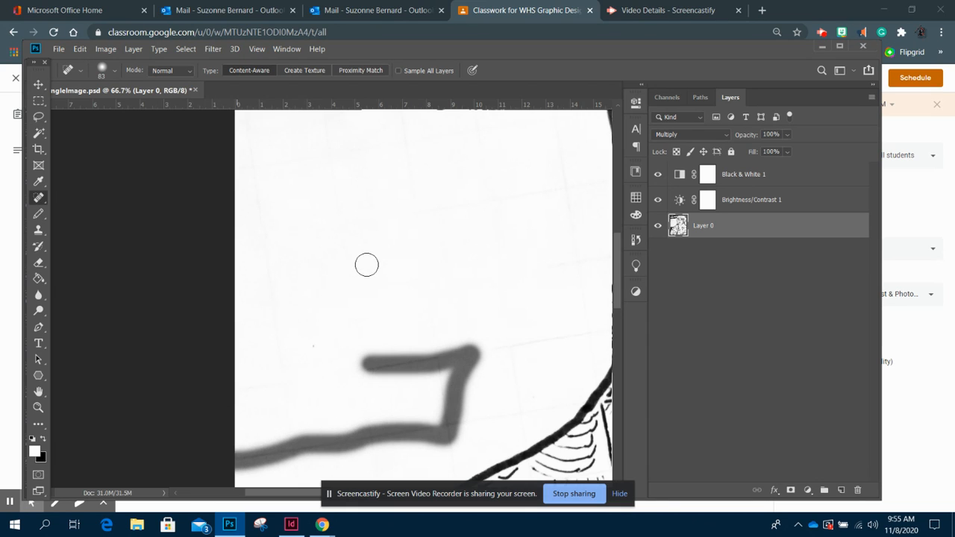
left_click(39, 82)
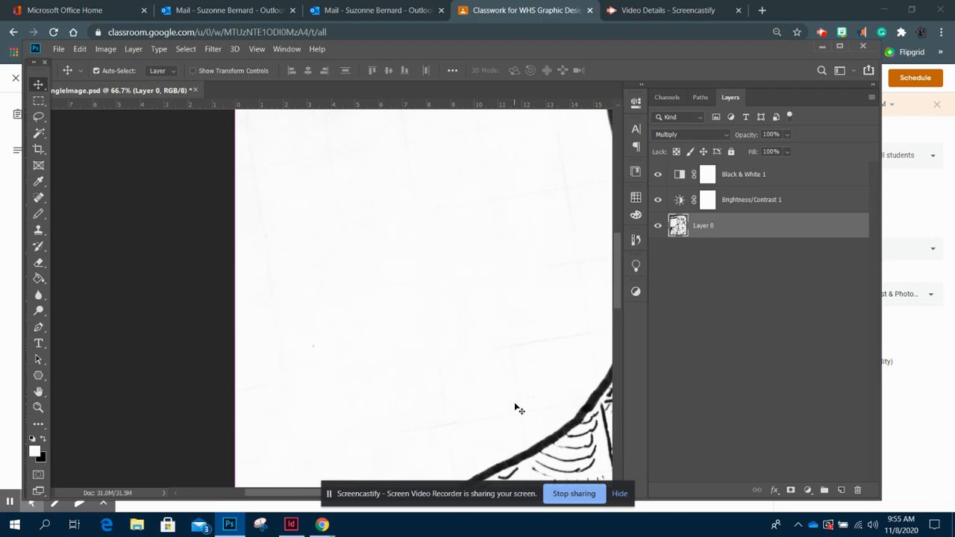
key("ctrl+0")
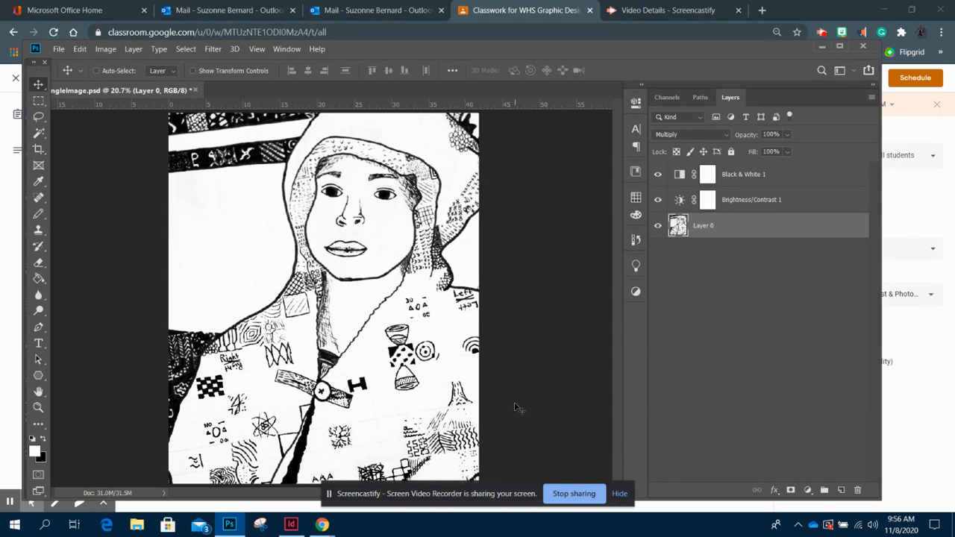
- Change the image resolution to 300 pixels/inch without resampling in Image Size
left_click(101, 50)
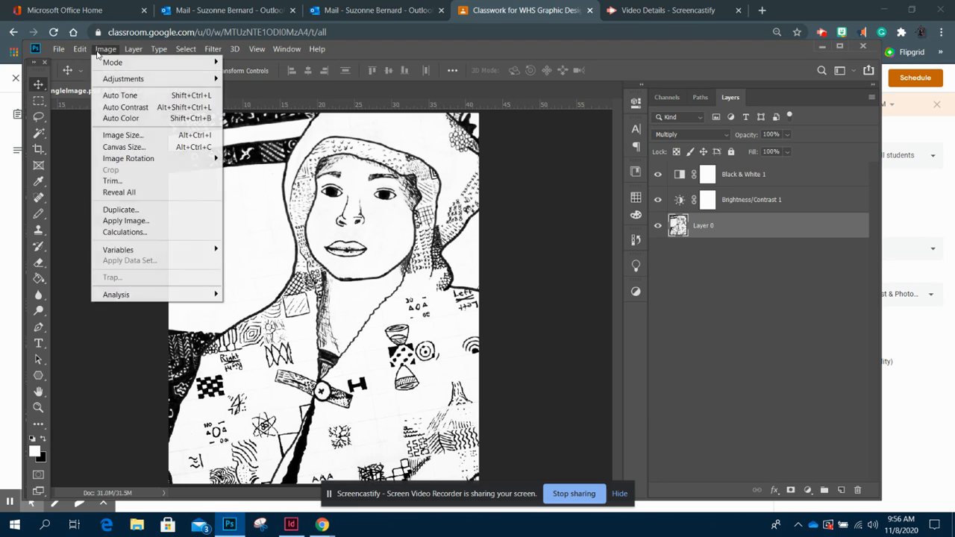
left_click(151, 135)
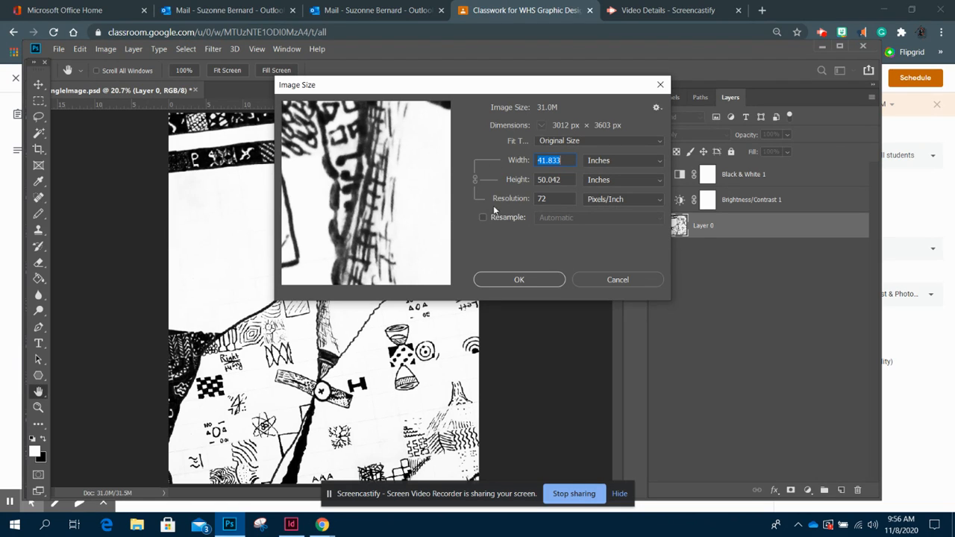
left_click(524, 200)
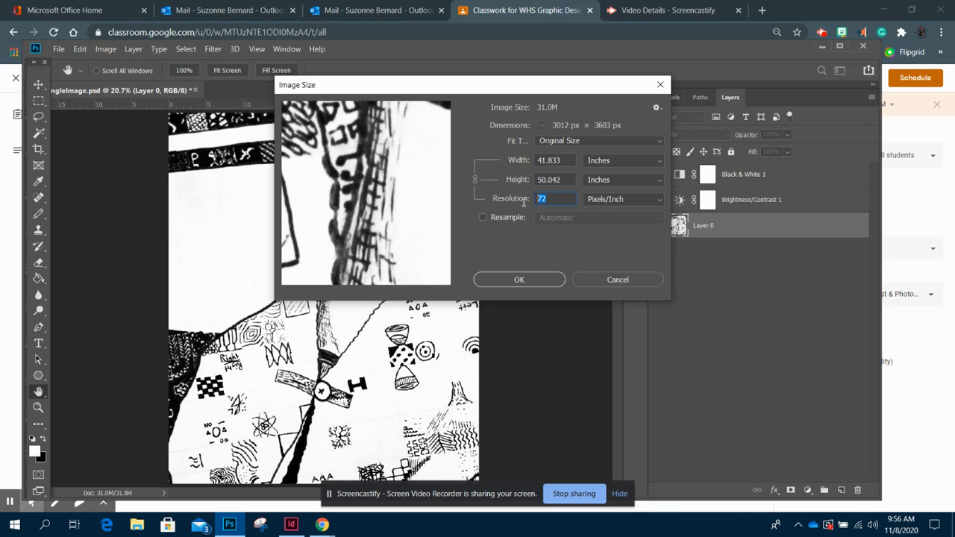
left_click(482, 218)
left_click(482, 217)
double_click(545, 198)
type("300")
left_click(519, 279)
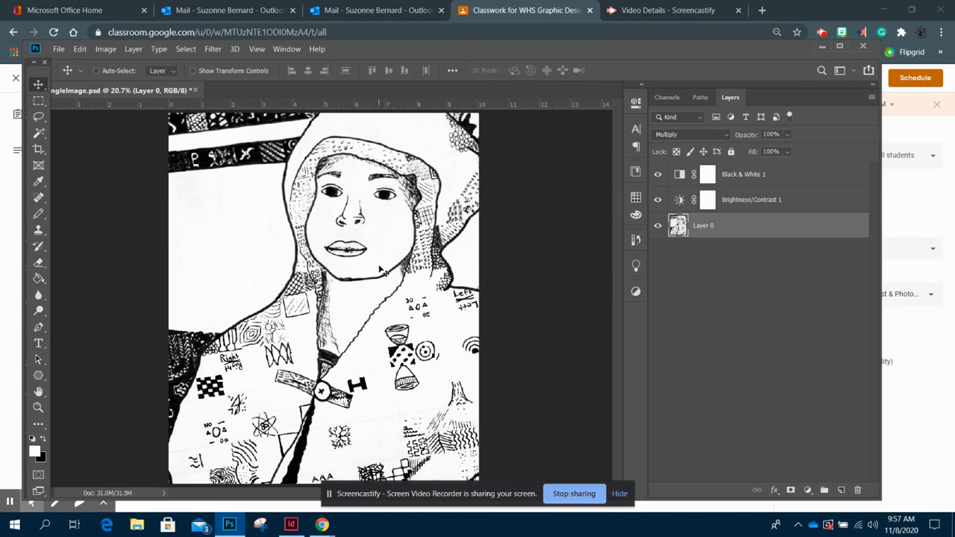
- Try the Patch tool by selecting the mouth and dragging the patch onto blank background, then deselect
left_click(42, 199)
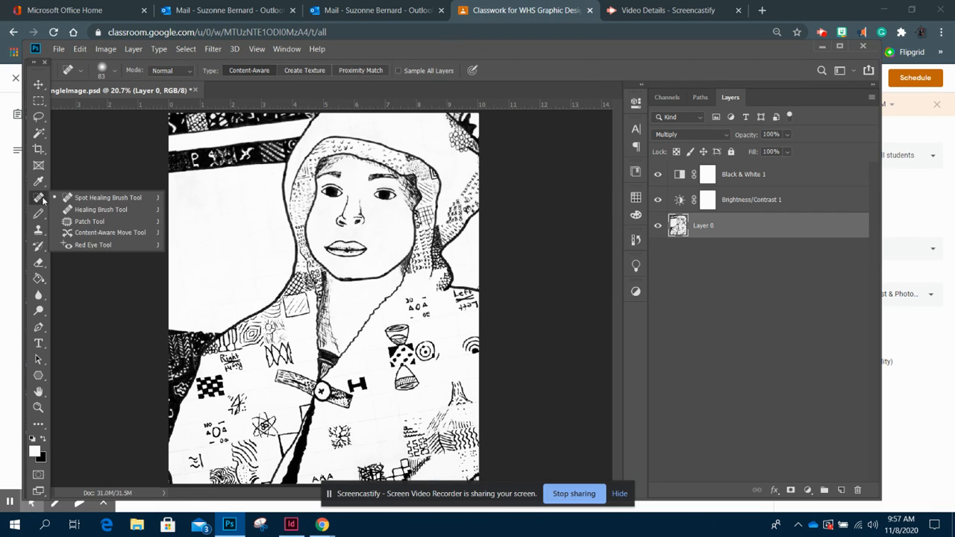
left_click(100, 219)
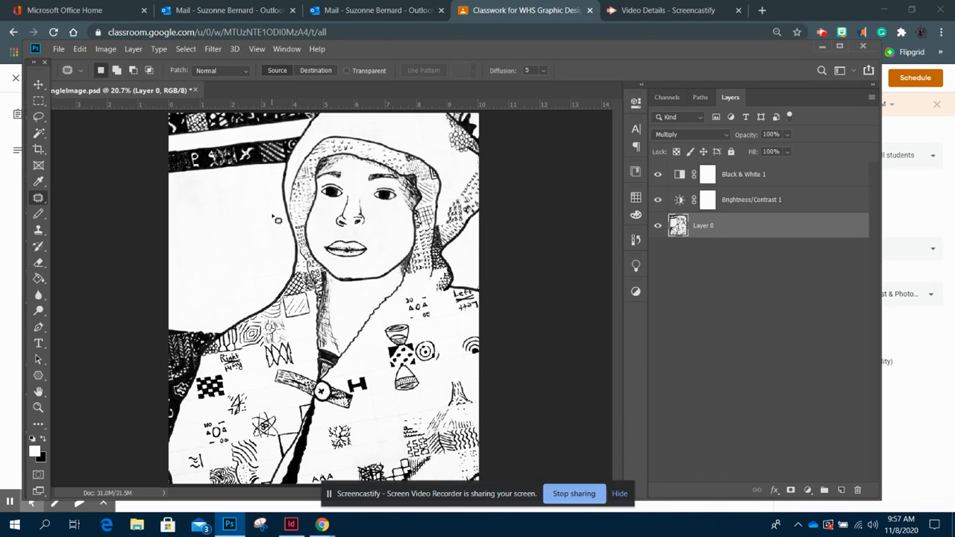
scroll(276, 220, "up", 2)
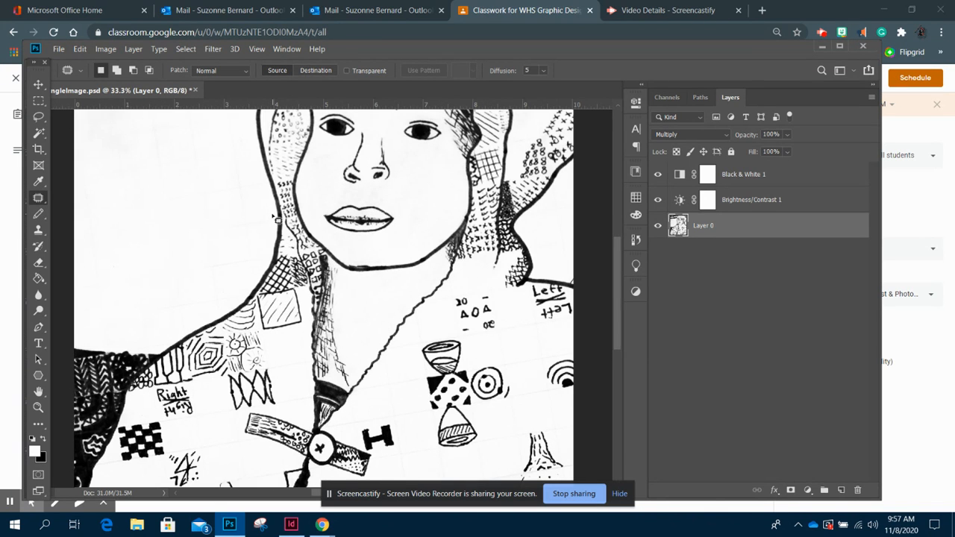
scroll(399, 272, "up", 1)
scroll(399, 272, "up", 3)
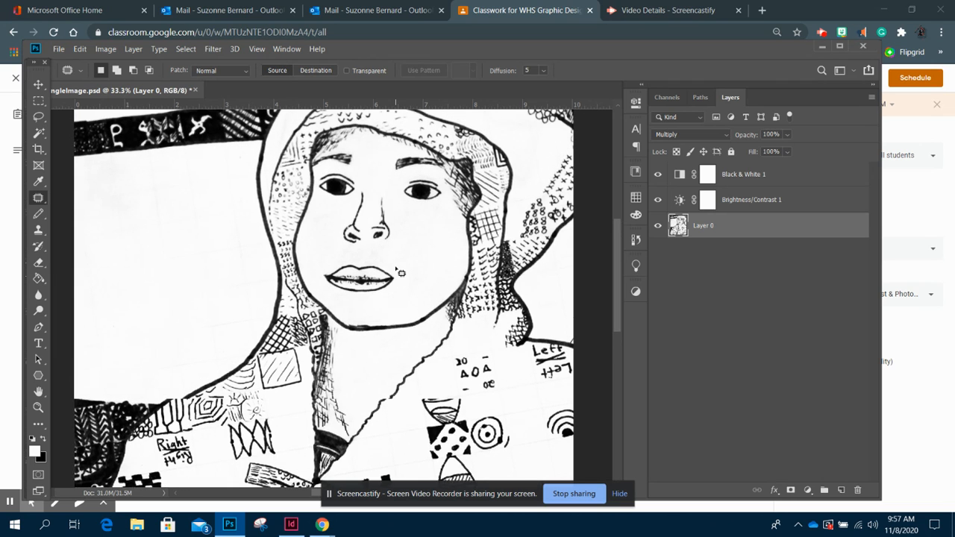
mouse_move(364, 263)
left_mouse_down()
mouse_move(338, 264)
mouse_move(321, 281)
mouse_move(333, 299)
mouse_move(373, 306)
mouse_move(408, 290)
left_mouse_up()
left_click_drag(370, 259, 370, 269)
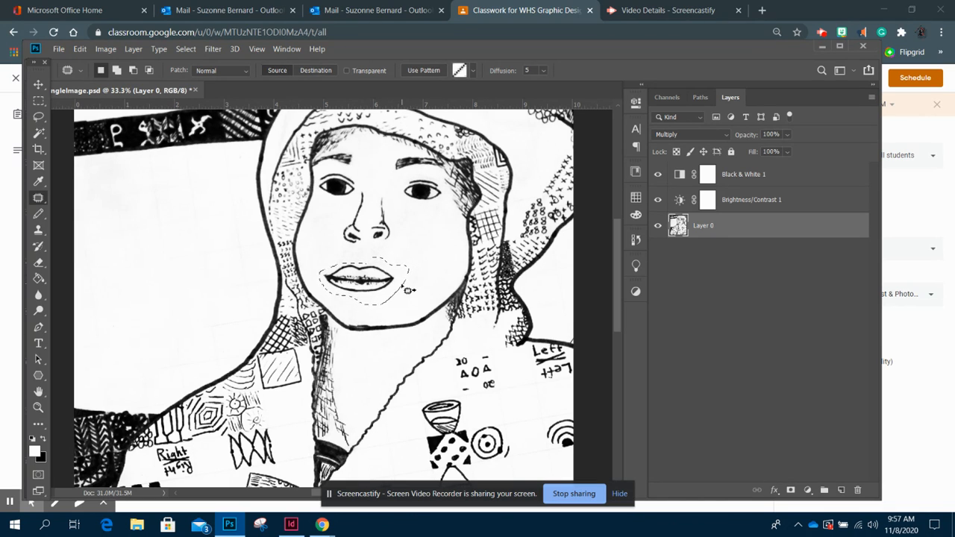
left_click_drag(379, 285, 179, 305)
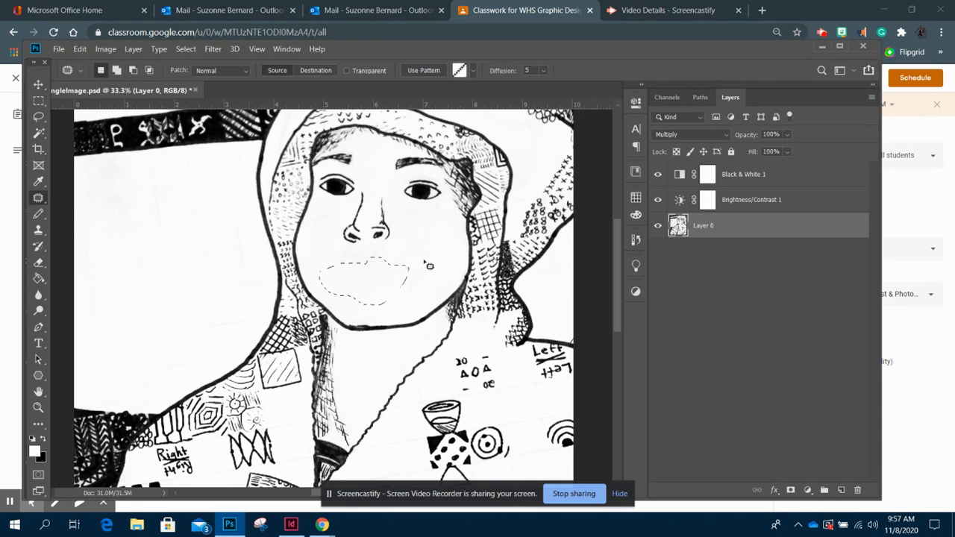
key("ctrl+d")
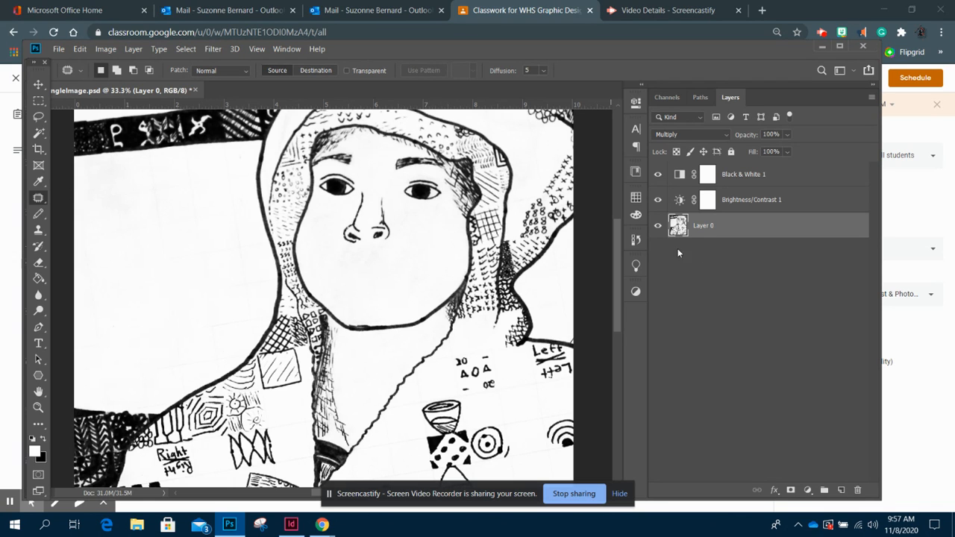
- Open the History panel and step back to the Image Size state to undo the patch
left_click(636, 241)
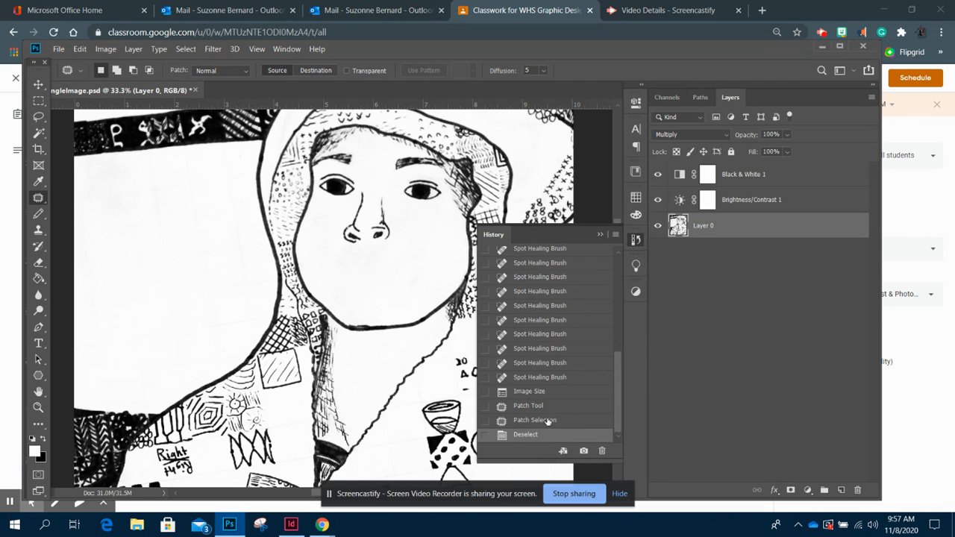
left_click(548, 421)
left_click(542, 406)
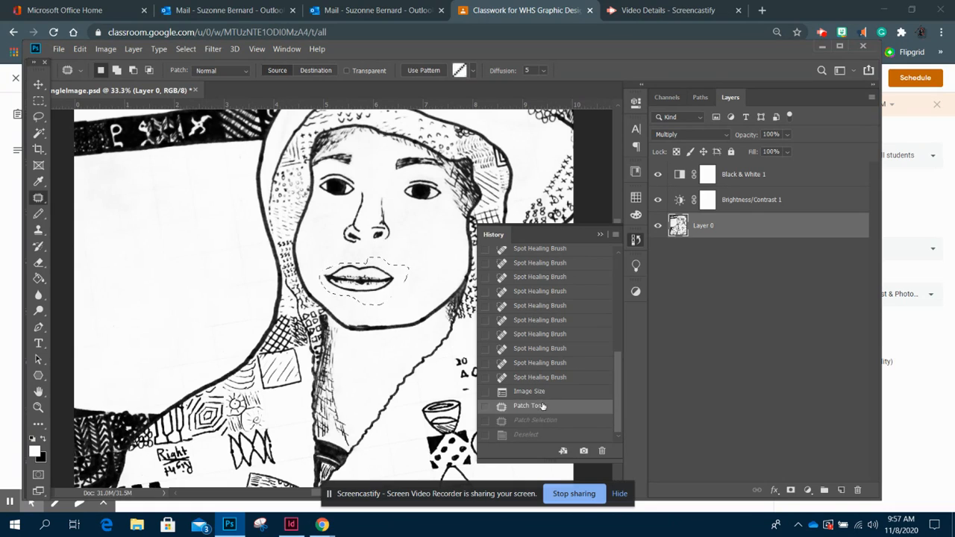
left_click(544, 391)
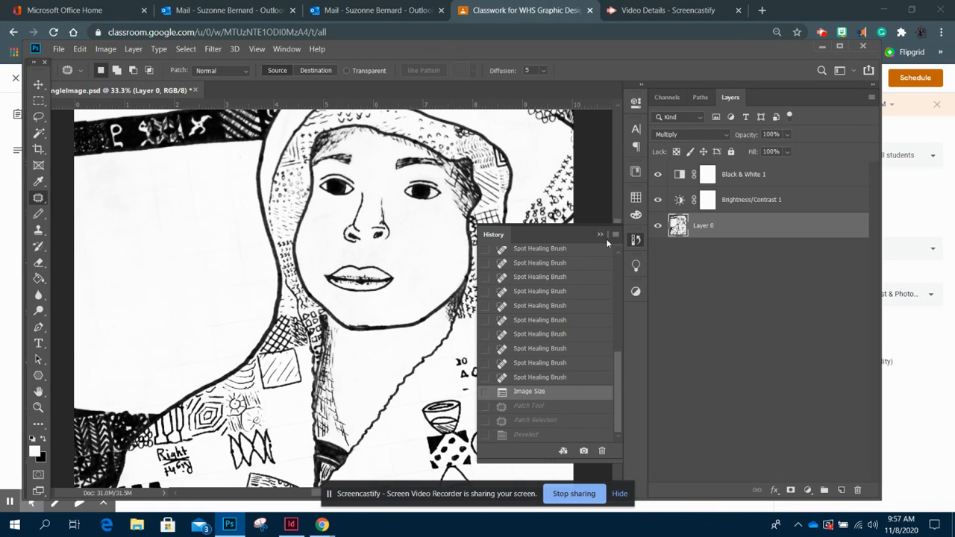
- Close the History panel and select the black patterned stripe at upper left with the Content-Aware Move tool
left_click(600, 234)
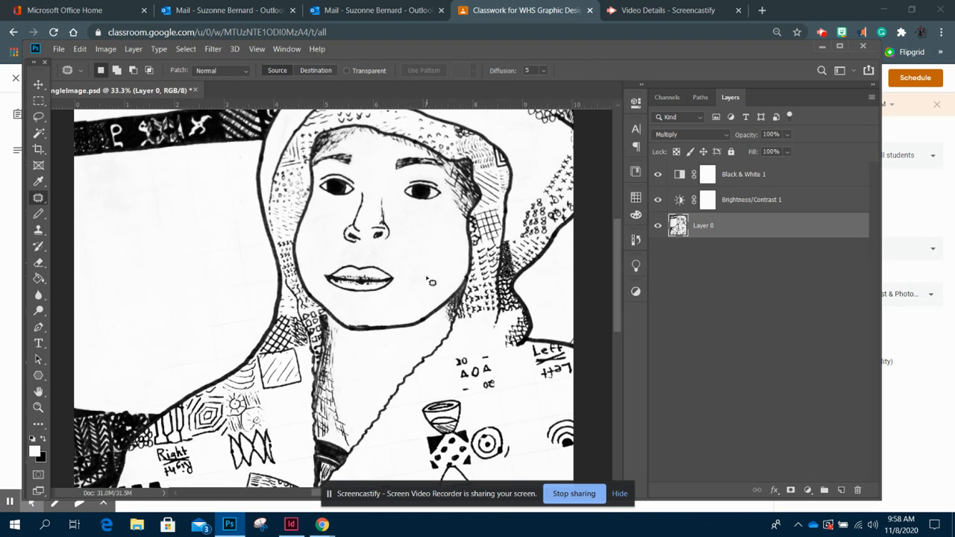
right_click(39, 200)
left_click(95, 234)
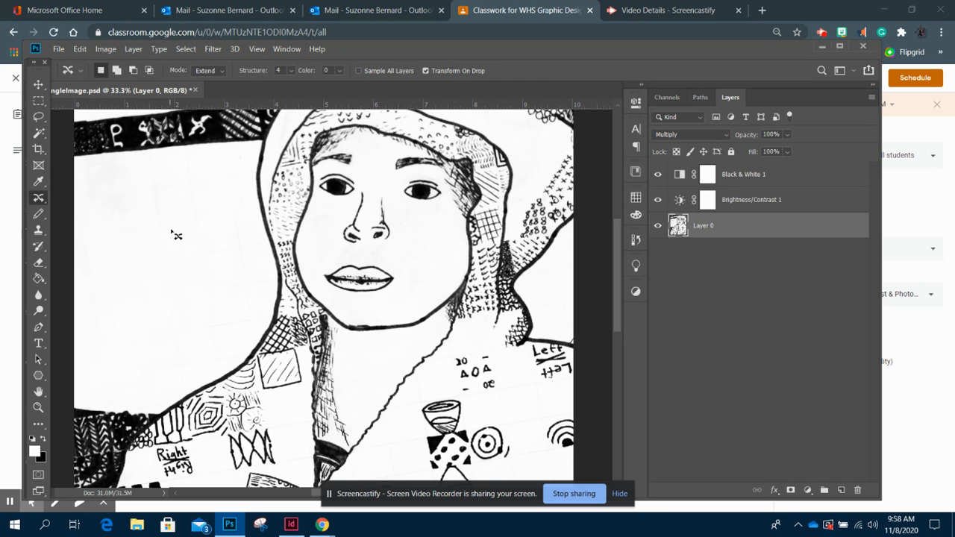
scroll(210, 243, "up", 2)
scroll(210, 243, "up", 1)
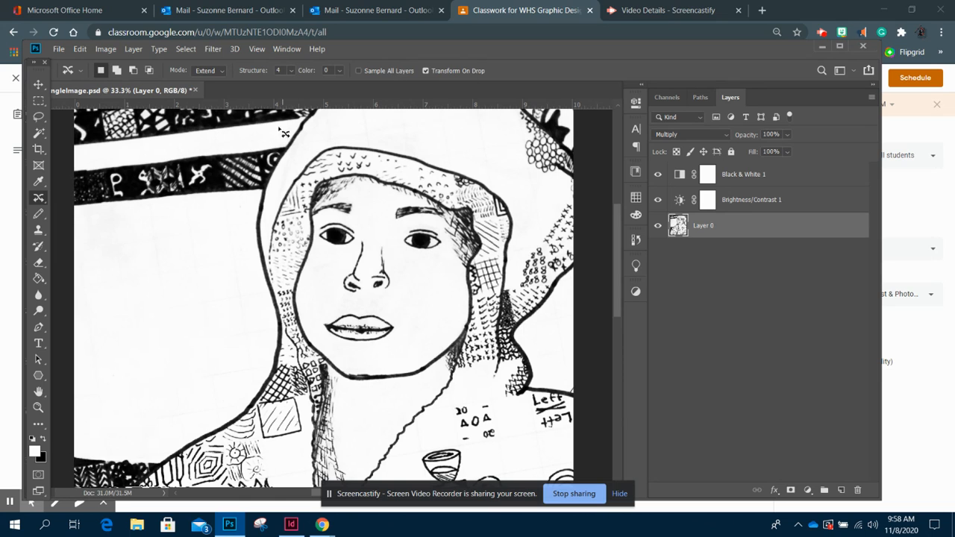
mouse_move(291, 146)
left_mouse_down()
mouse_move(80, 160)
mouse_move(69, 182)
mouse_move(71, 224)
mouse_move(253, 199)
mouse_move(292, 158)
mouse_move(291, 146)
left_mouse_up()
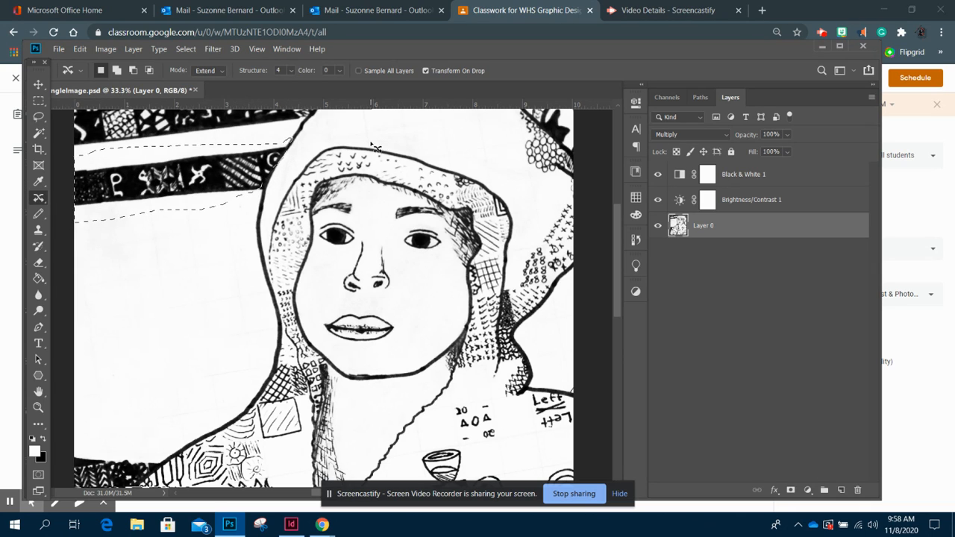
- Try moving the selected stripe lower down in Move mode, then undo the move
left_click(213, 71)
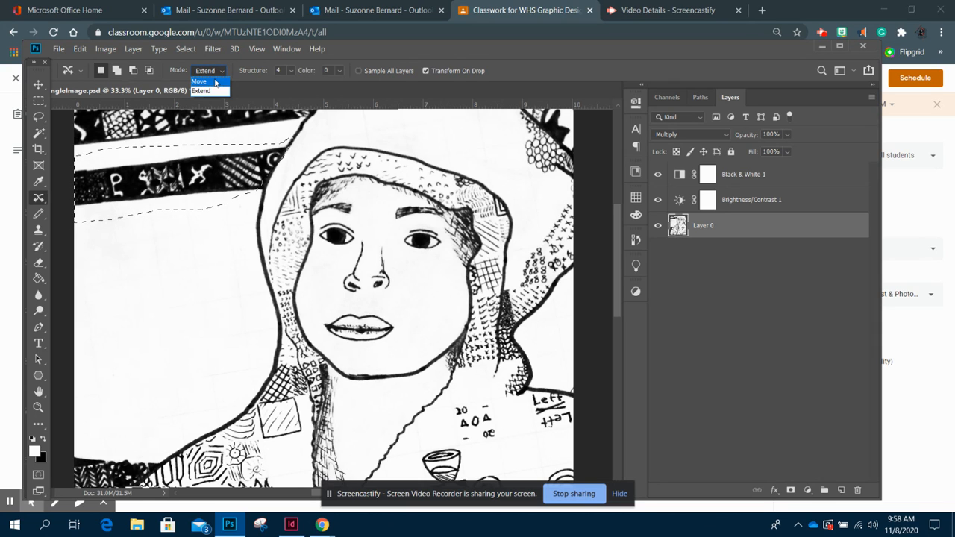
left_click(216, 82)
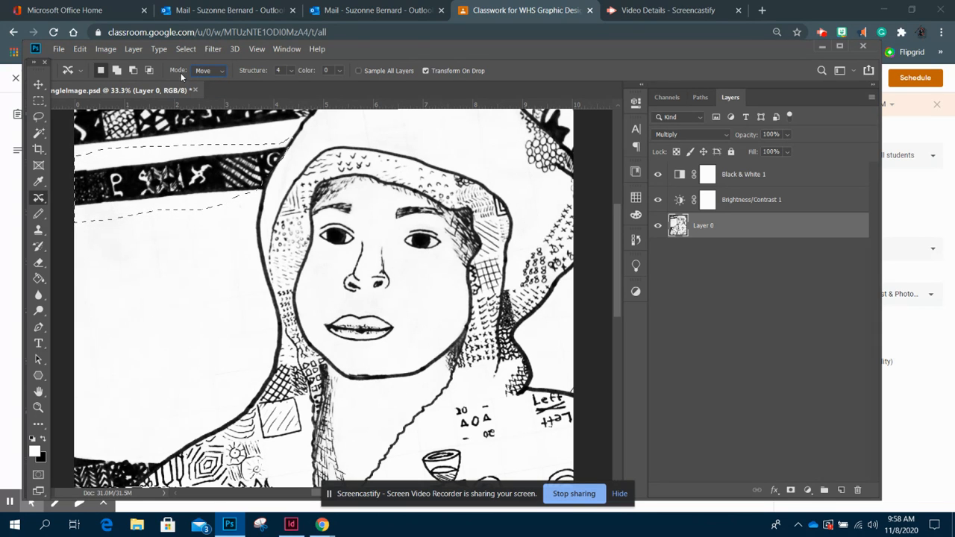
left_click_drag(138, 195, 126, 410)
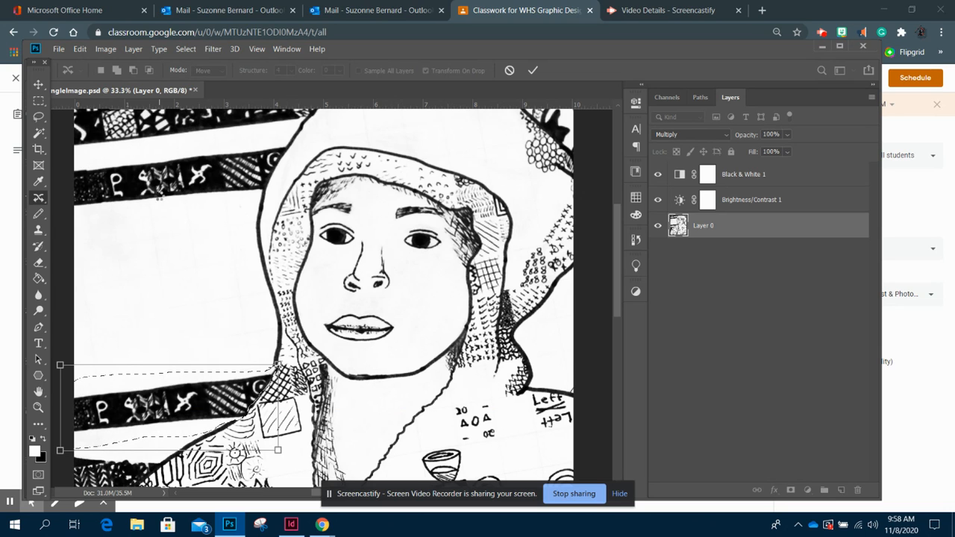
key("Return")
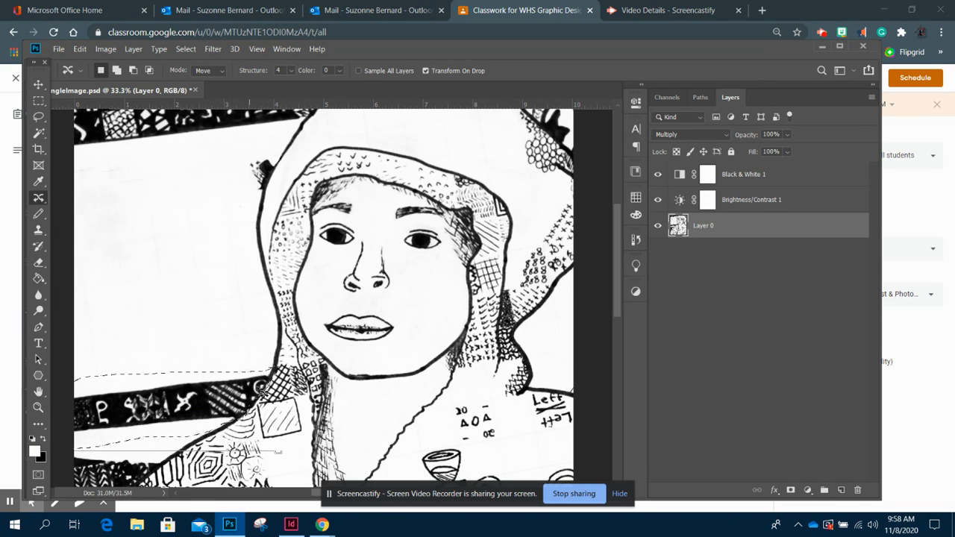
key("ctrl+z")
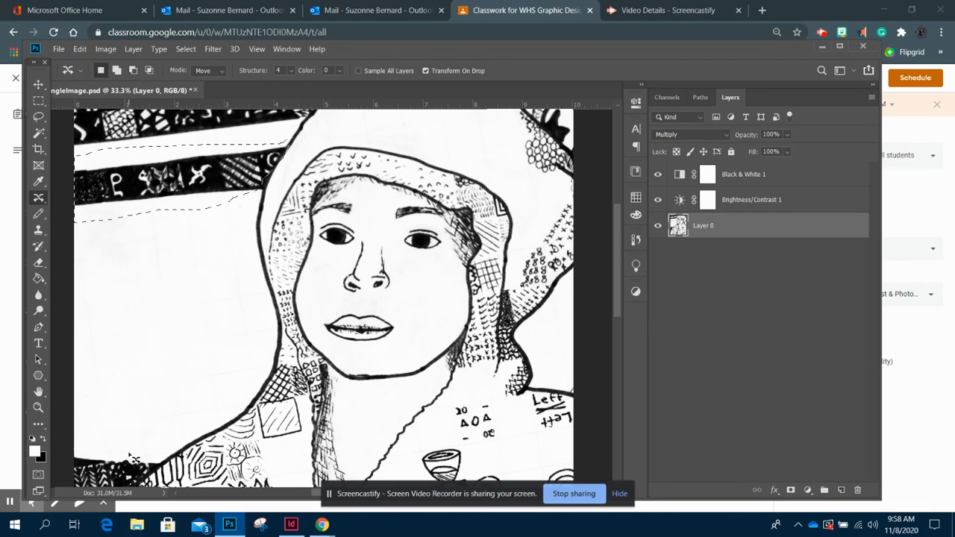
- Switch to Extend mode, extend a copy of the stripe down to the lower left area, and deselect
left_click(221, 71)
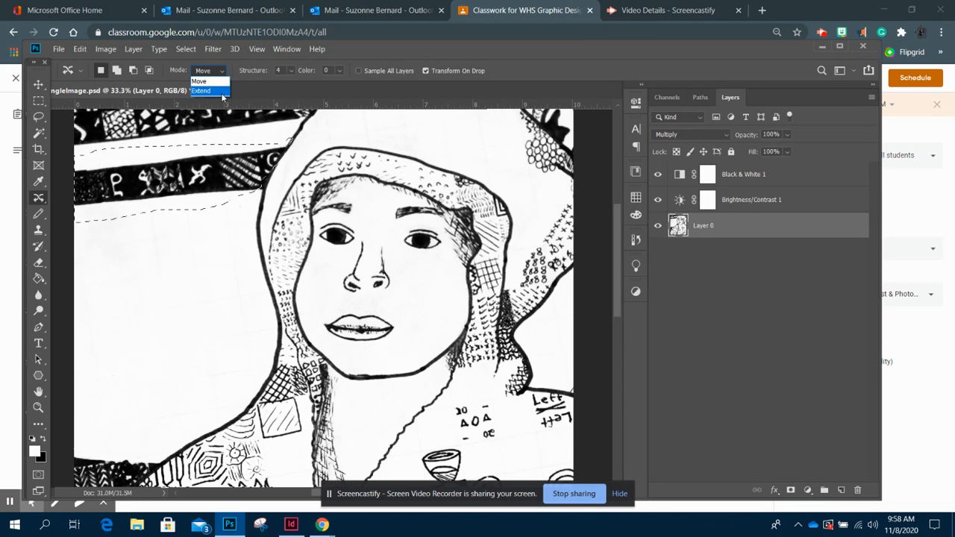
left_click(210, 90)
left_click_drag(129, 200, 144, 412)
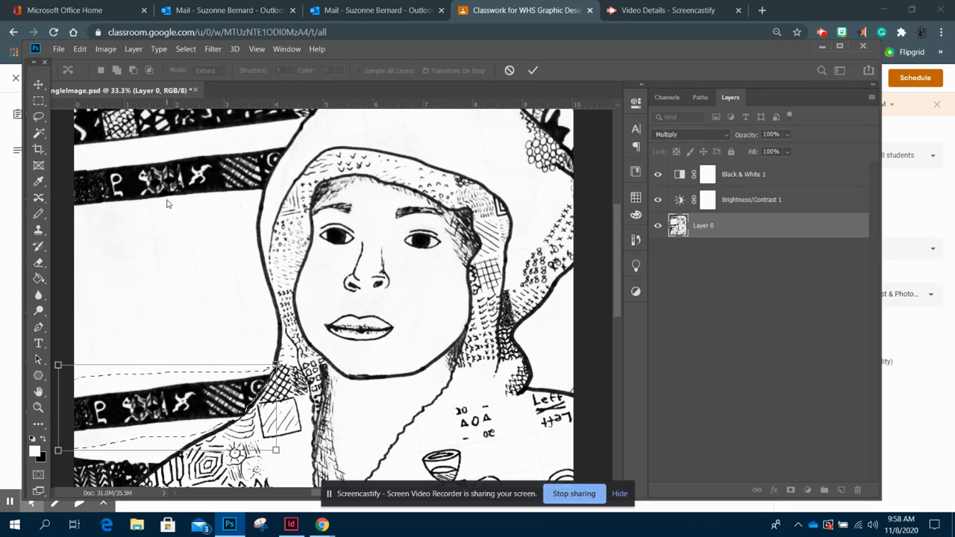
key("Return")
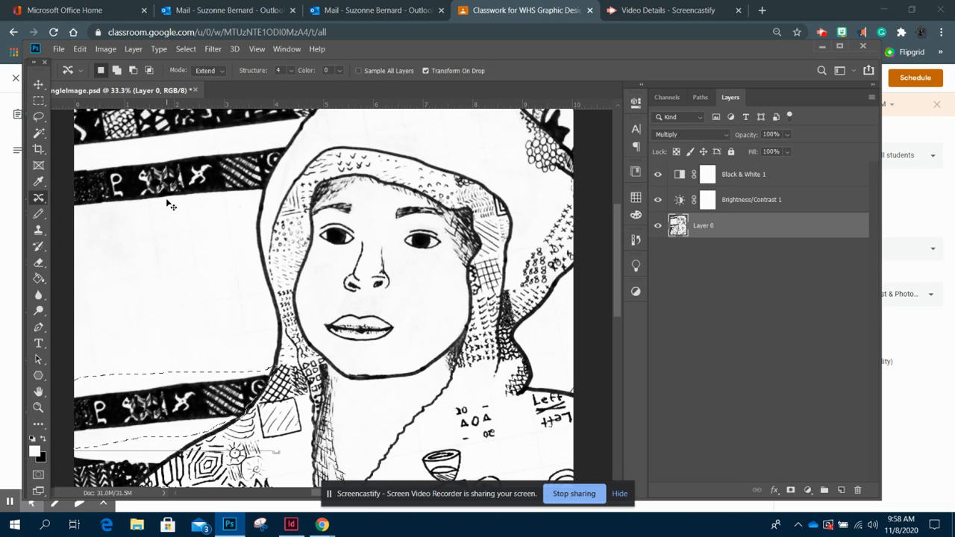
key("ctrl+d")
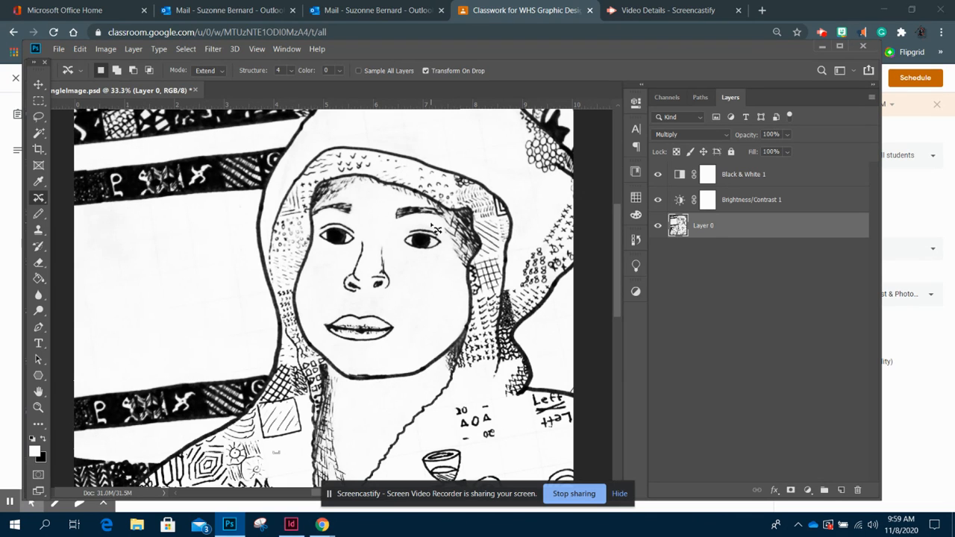
- Extend copies of the right and left eyes just below the originals, then fit the image on screen
mouse_move(423, 234)
left_mouse_down()
mouse_move(401, 239)
mouse_move(405, 261)
mouse_move(440, 262)
mouse_move(454, 252)
mouse_move(428, 230)
mouse_move(416, 278)
left_mouse_up()
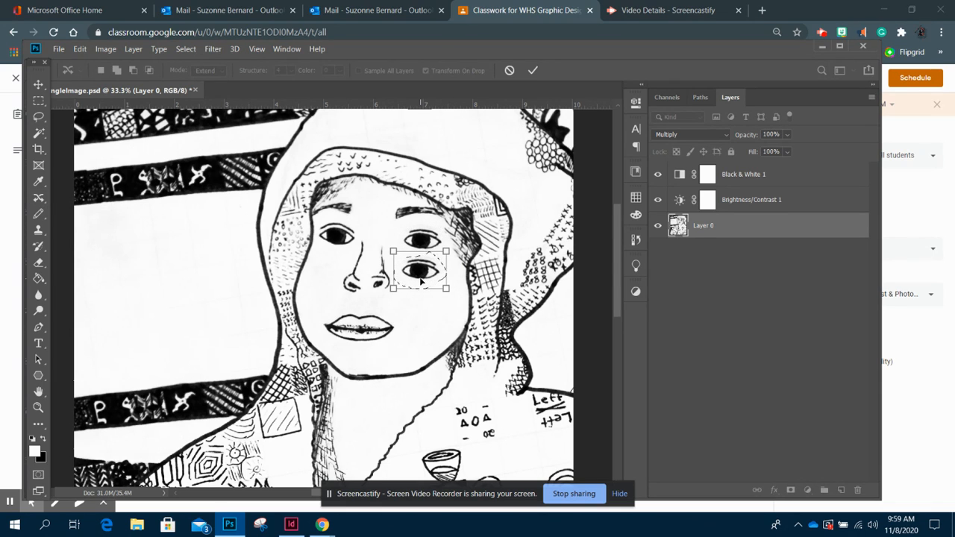
key("Return")
key("ctrl+d")
left_click(38, 84)
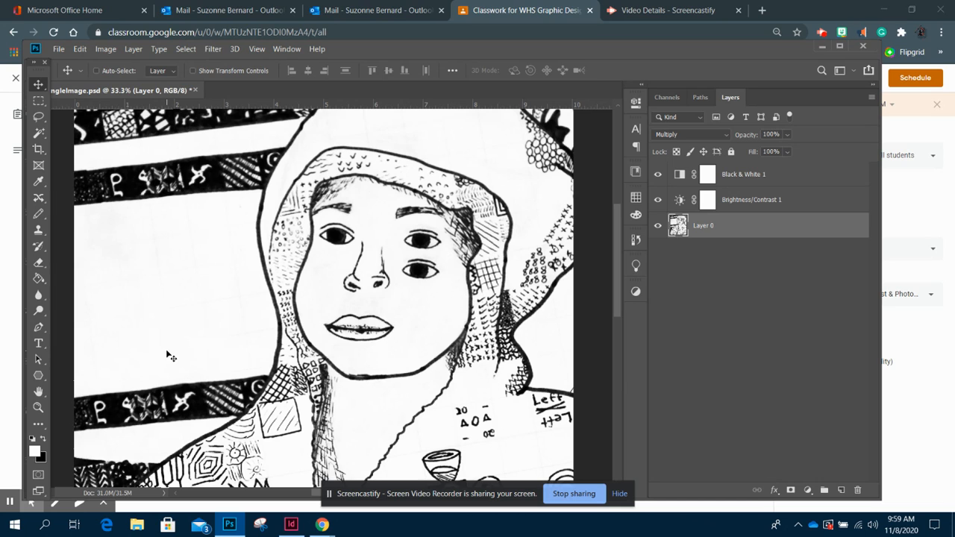
left_click(39, 199)
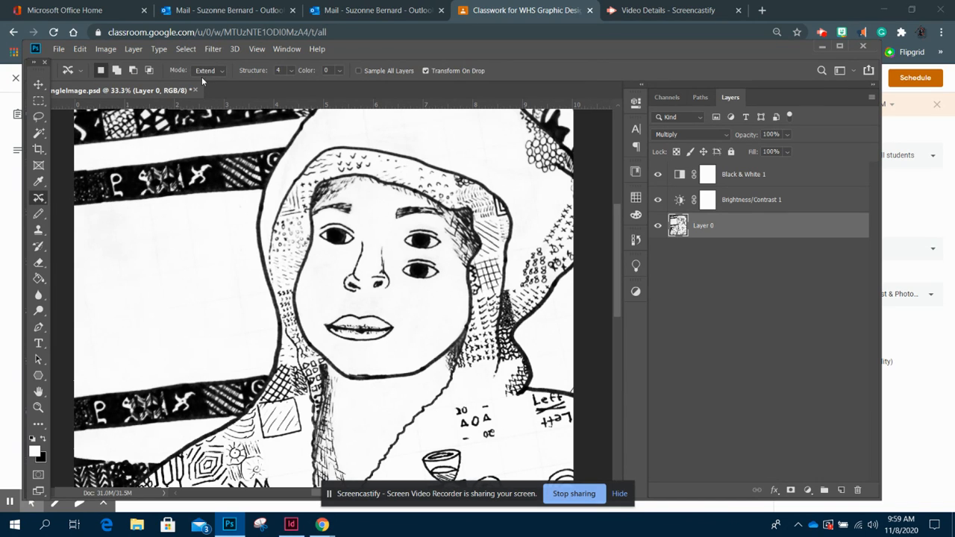
mouse_move(356, 251)
left_mouse_down()
mouse_move(359, 227)
mouse_move(321, 225)
mouse_move(318, 244)
mouse_move(329, 254)
mouse_move(353, 243)
mouse_move(329, 275)
left_mouse_up()
key("Return")
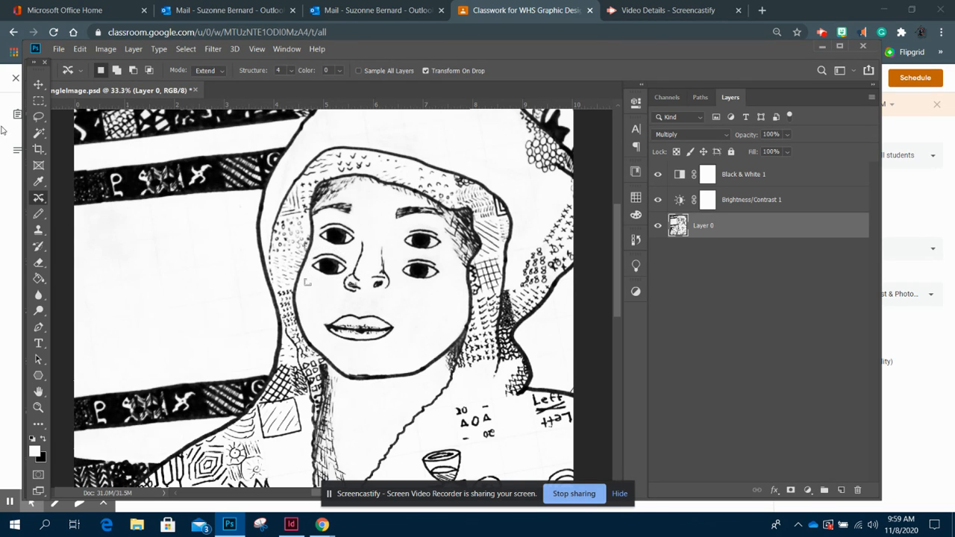
left_click(43, 85)
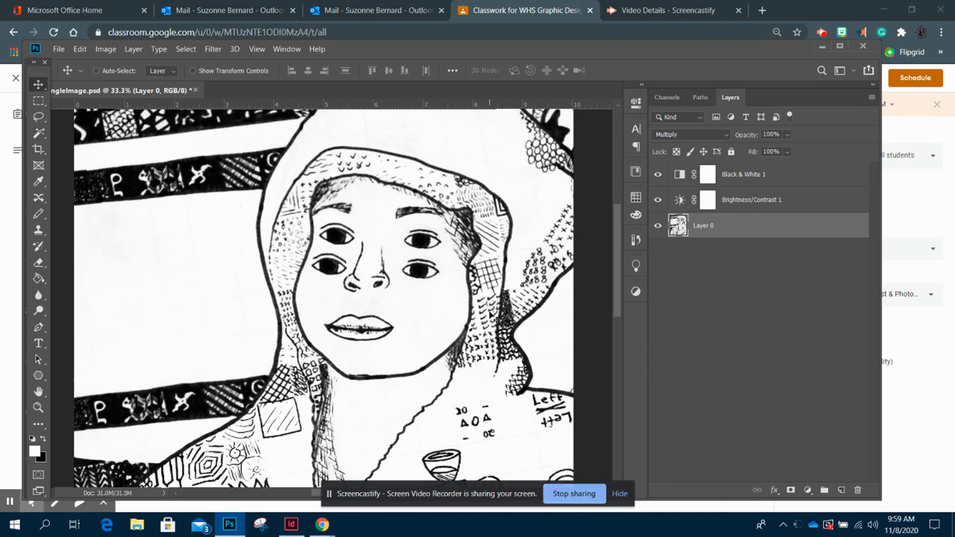
key("ctrl+0")
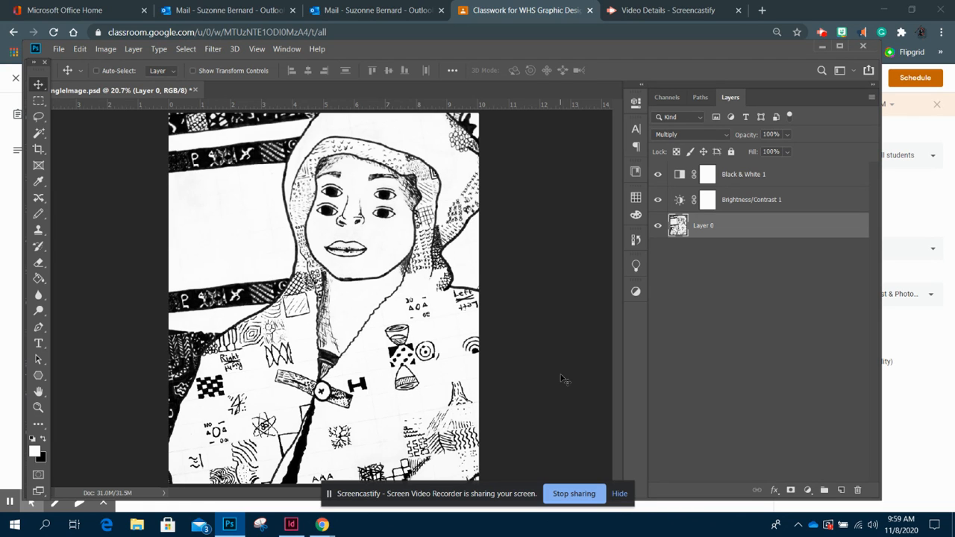
- Open the Liquify filter on the drawing
left_click(212, 49)
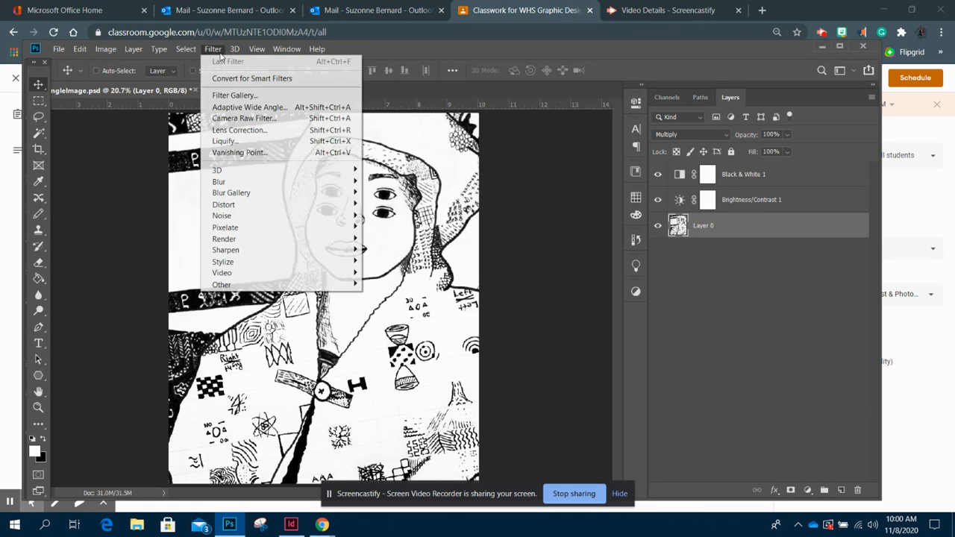
left_click(223, 141)
left_click(563, 227)
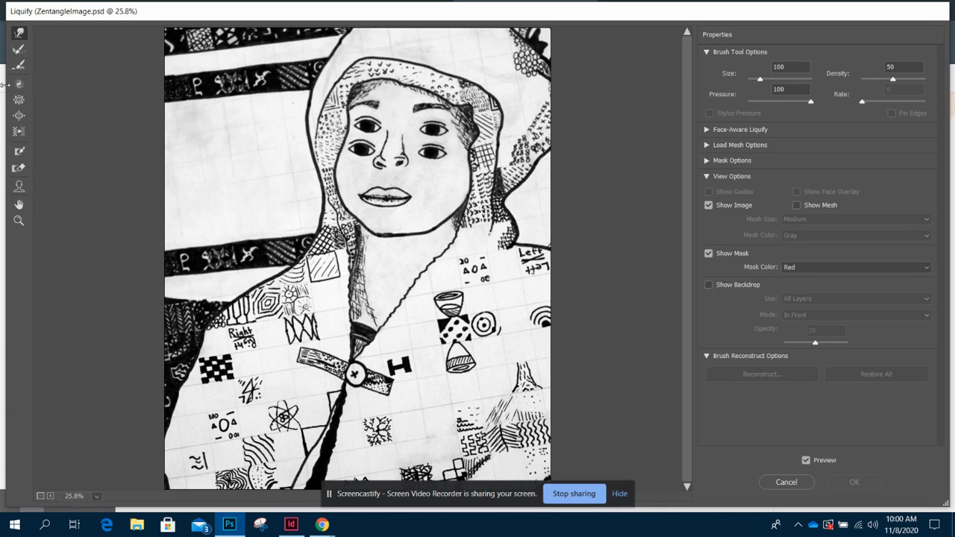
- Try the Bloat tool with a brush size of 208 on the face, then undo it
left_click(21, 117)
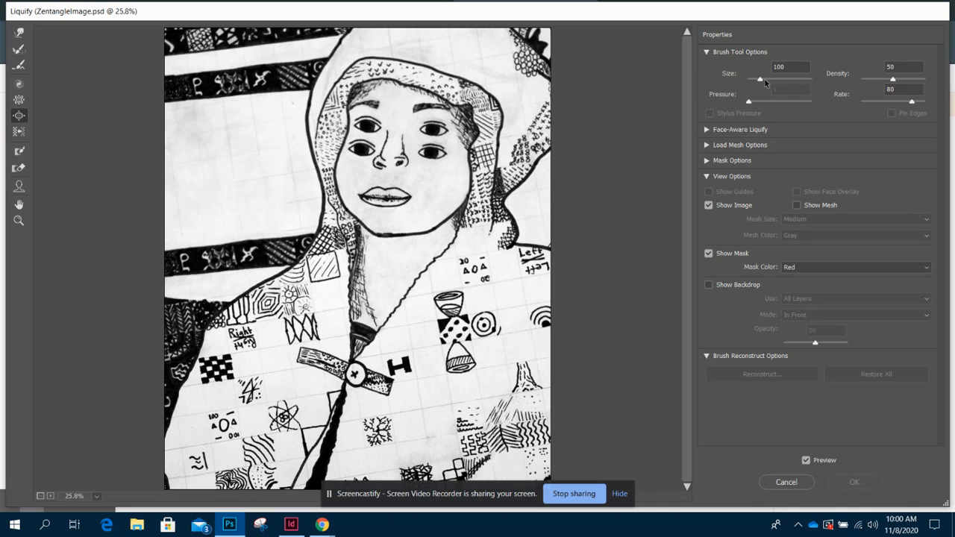
left_click_drag(761, 83, 763, 72)
left_click_drag(768, 83, 758, 82)
left_click_drag(771, 80, 762, 84)
left_click_drag(759, 80, 763, 80)
mouse_move(385, 236)
left_mouse_down()
mouse_move(423, 239)
mouse_move(400, 233)
mouse_move(446, 222)
left_mouse_up()
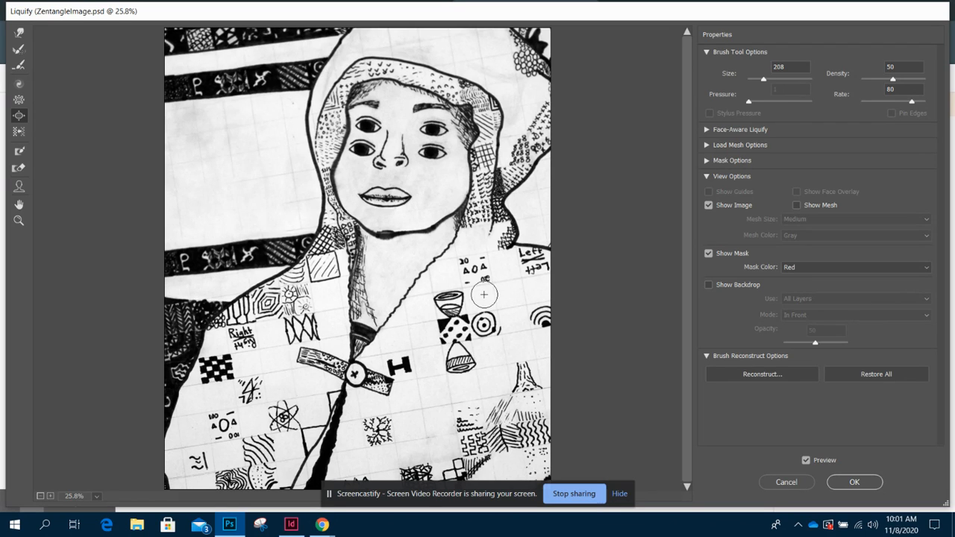
key("ctrl+z")
key("ctrl+z")
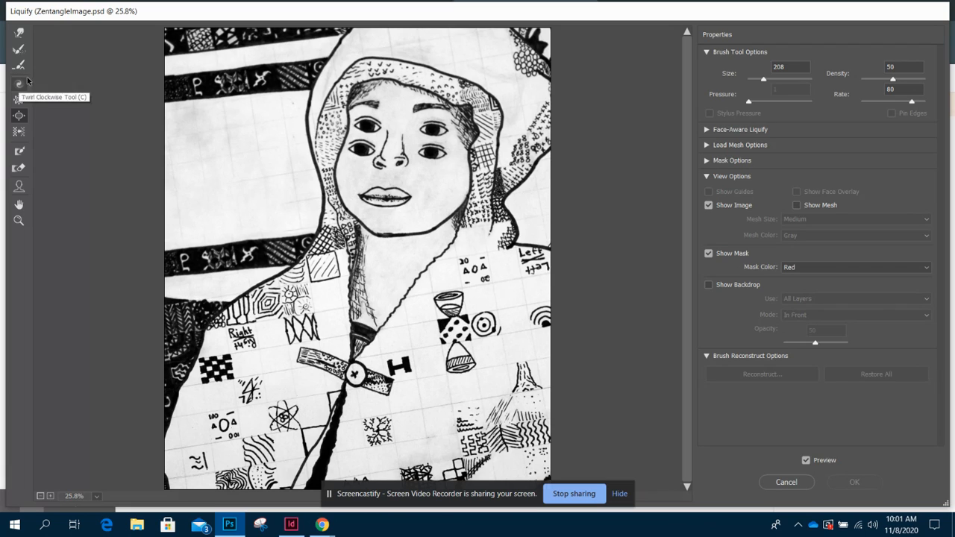
- Try the Push Left tool along the left side of the face, then undo it
left_click(19, 132)
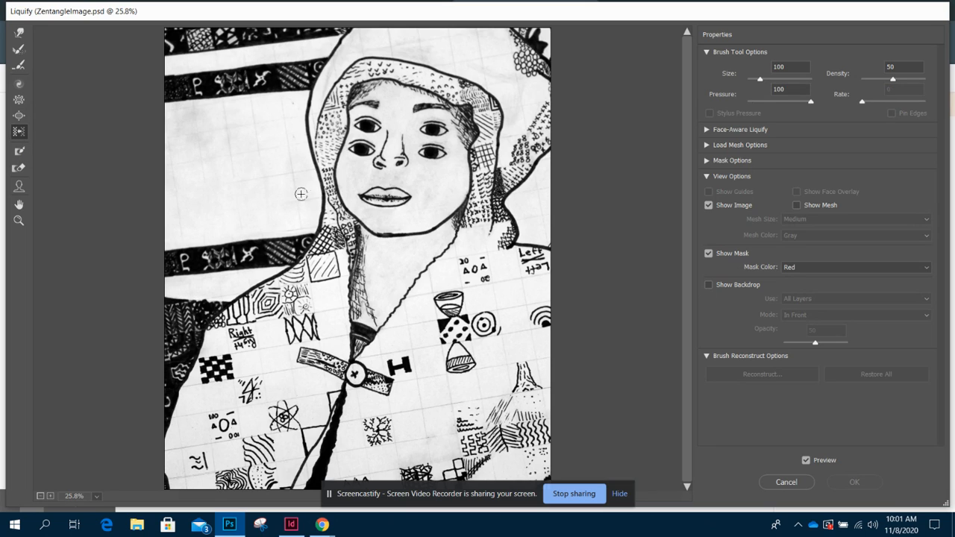
mouse_move(341, 191)
left_mouse_down()
mouse_move(333, 179)
mouse_move(342, 141)
left_mouse_up()
left_click_drag(350, 118, 364, 88)
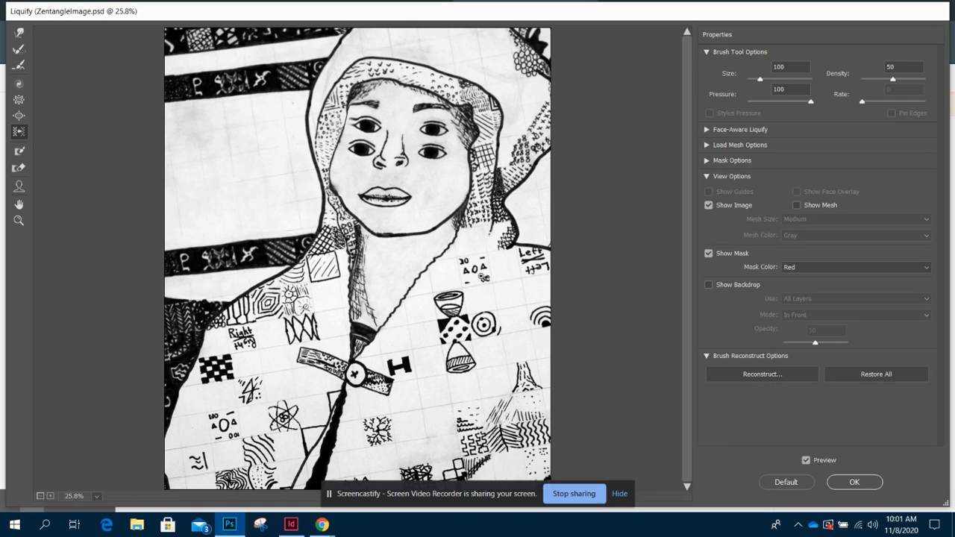
key("ctrl+z")
- Try the Pucker tool with a brush size of 1766 on the face, then undo it
left_click(19, 99)
left_click_drag(375, 229, 408, 240)
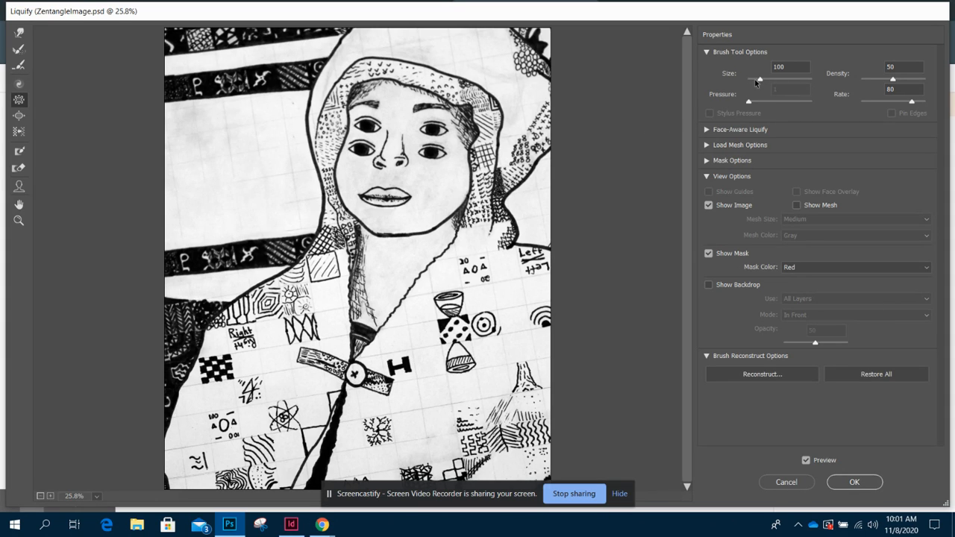
left_click_drag(776, 82, 779, 81)
left_click_drag(403, 153, 404, 153)
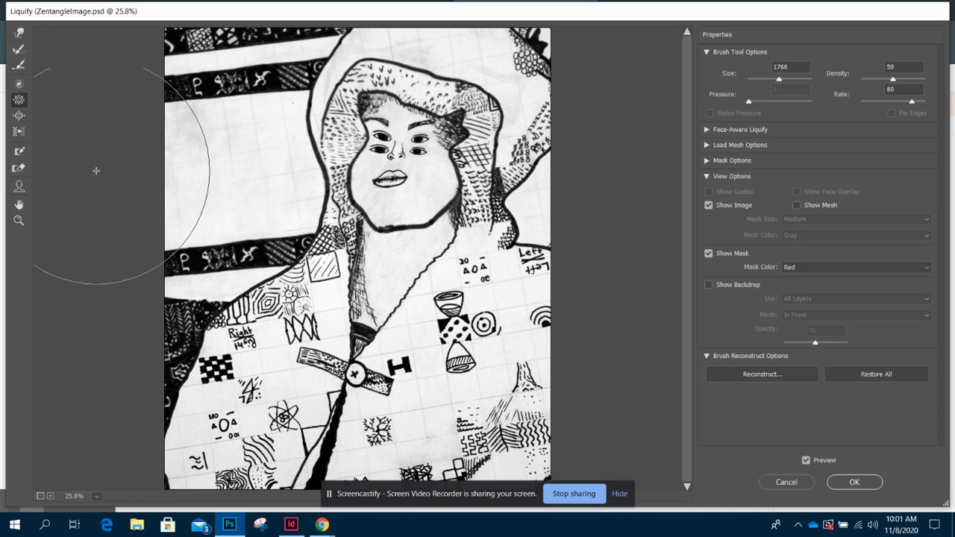
key("ctrl+z")
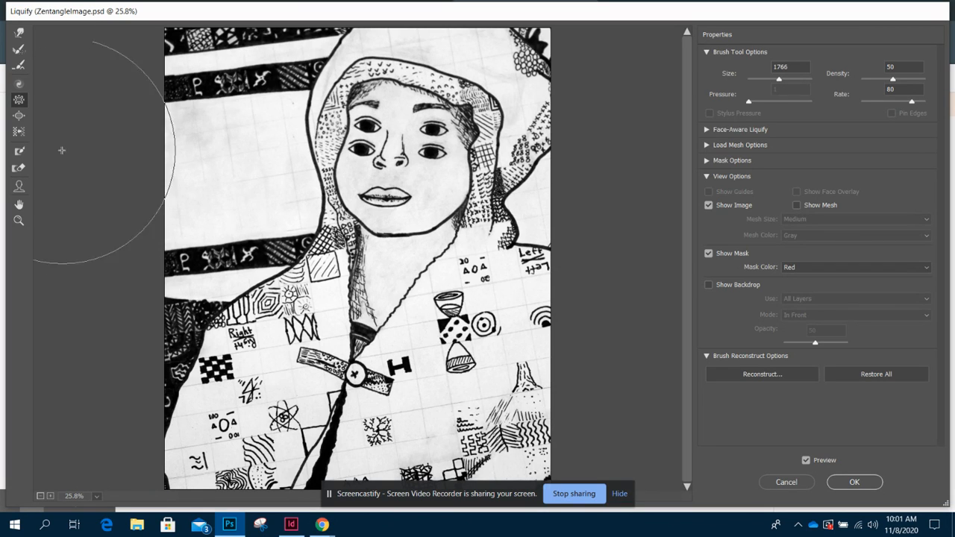
- Try the Twirl Clockwise tool with a brush size of 1279 on the face, undoing each twirl
left_click(20, 86)
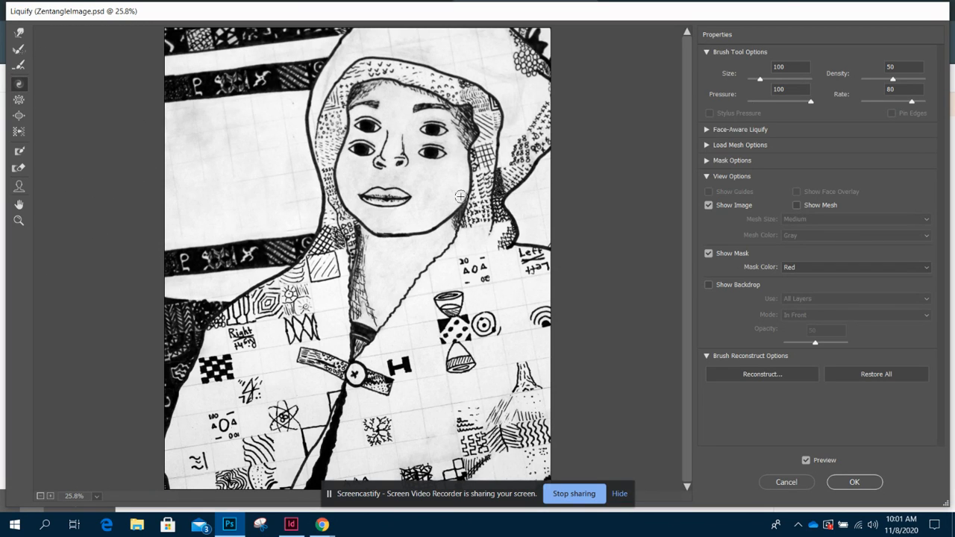
left_click_drag(760, 81, 776, 80)
left_click(378, 175)
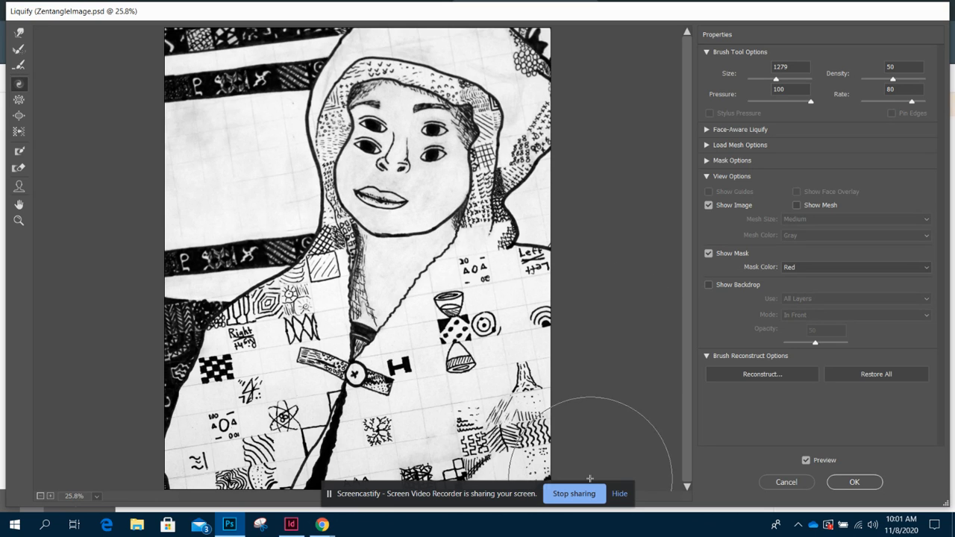
left_click(786, 481, "alt")
left_click_drag(431, 178, 456, 182)
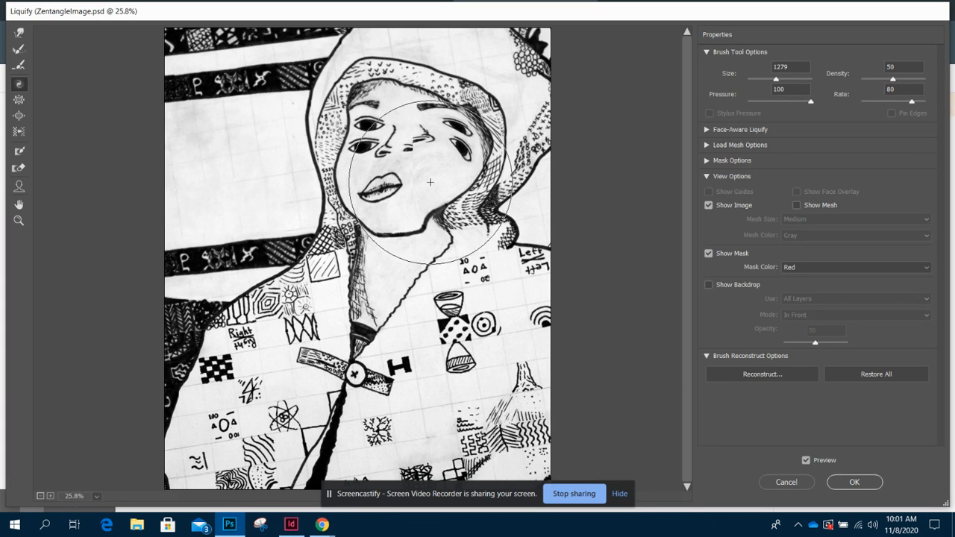
key("ctrl+z")
left_click(387, 177)
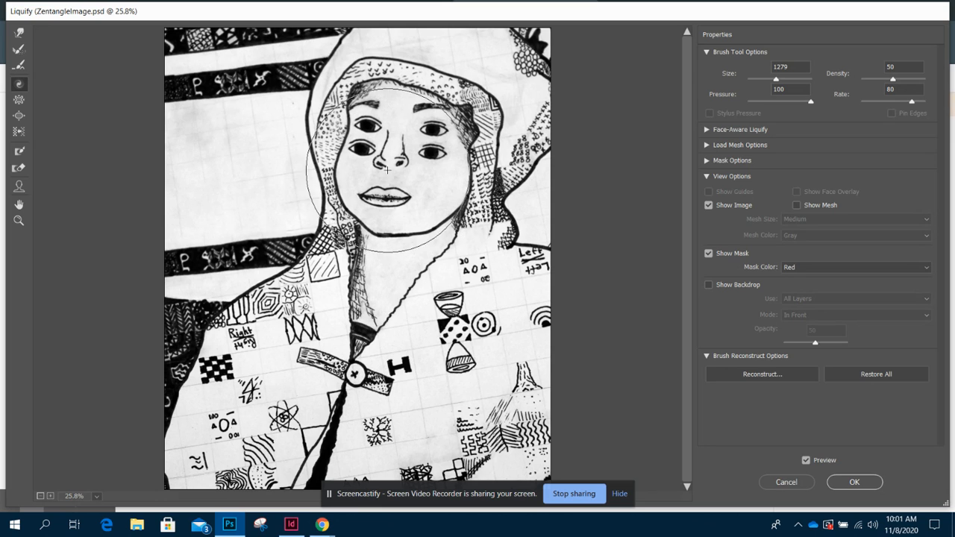
left_click(401, 214)
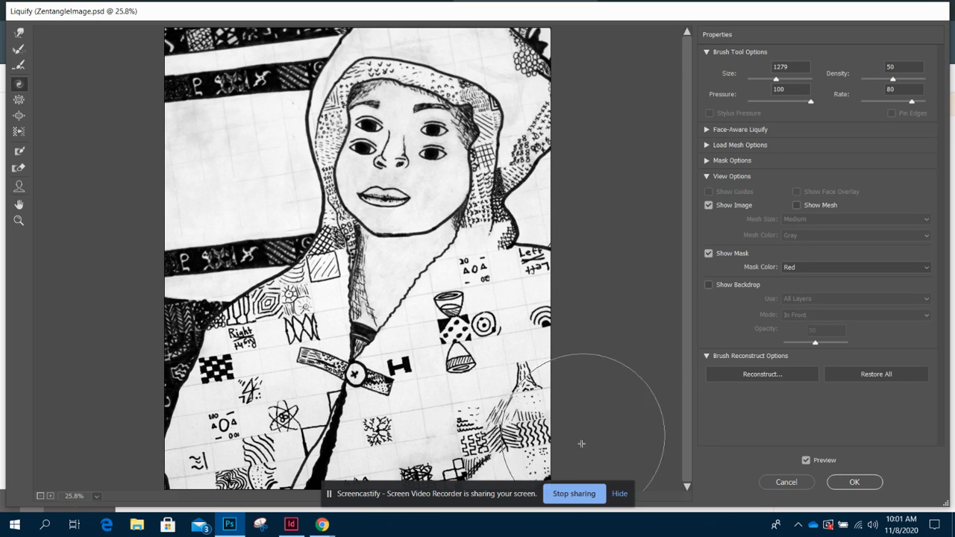
key("ctrl+z")
left_click(413, 157)
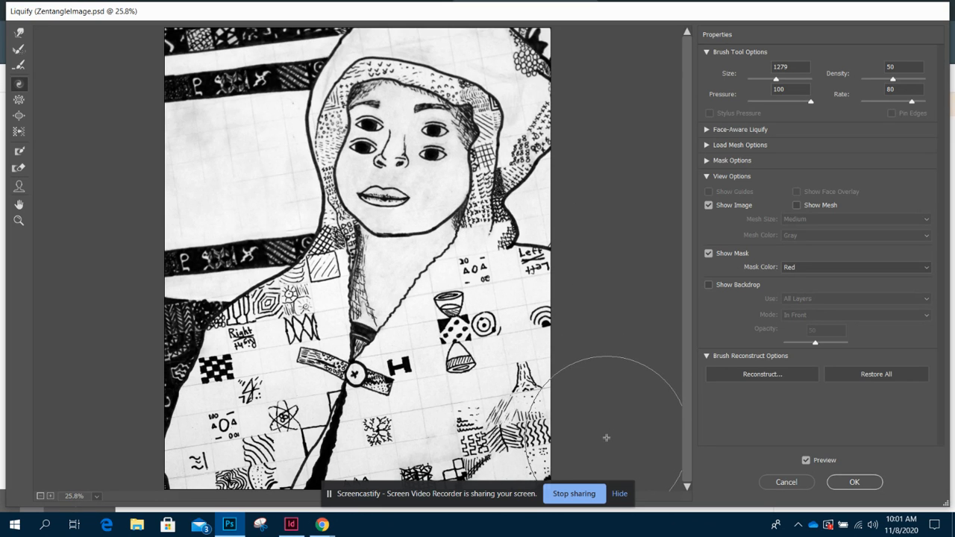
key("ctrl+z")
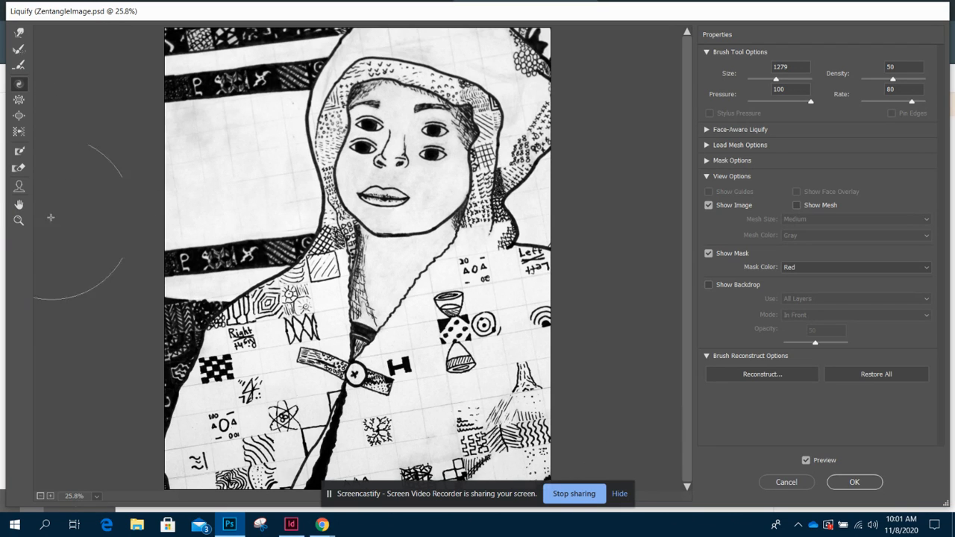
- Select the Face tool and apply the Liquify filter
left_click(19, 186)
left_click(568, 227)
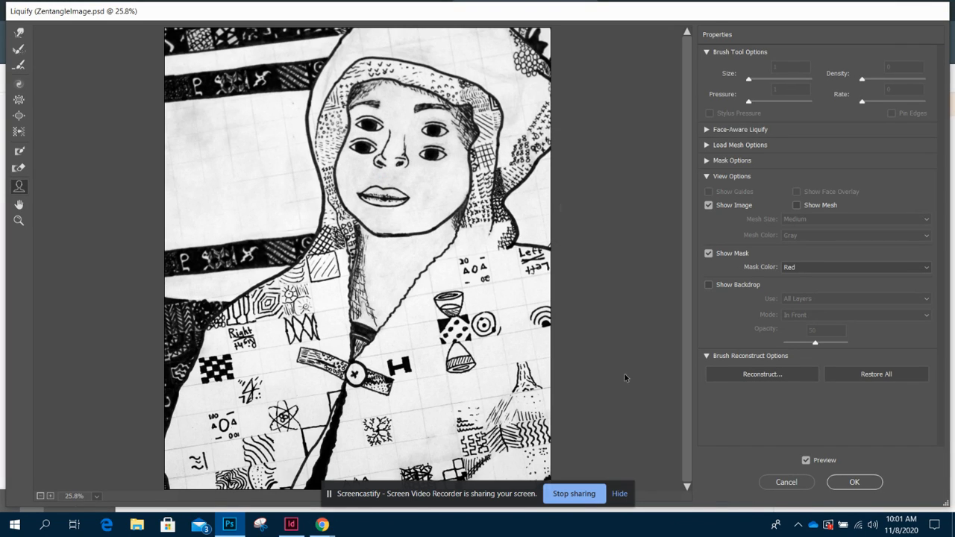
left_click(856, 484)
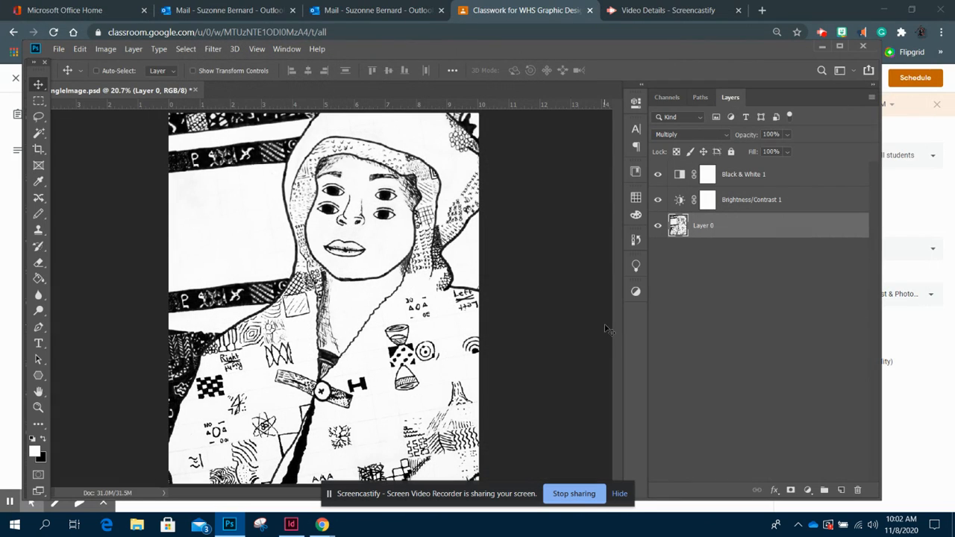